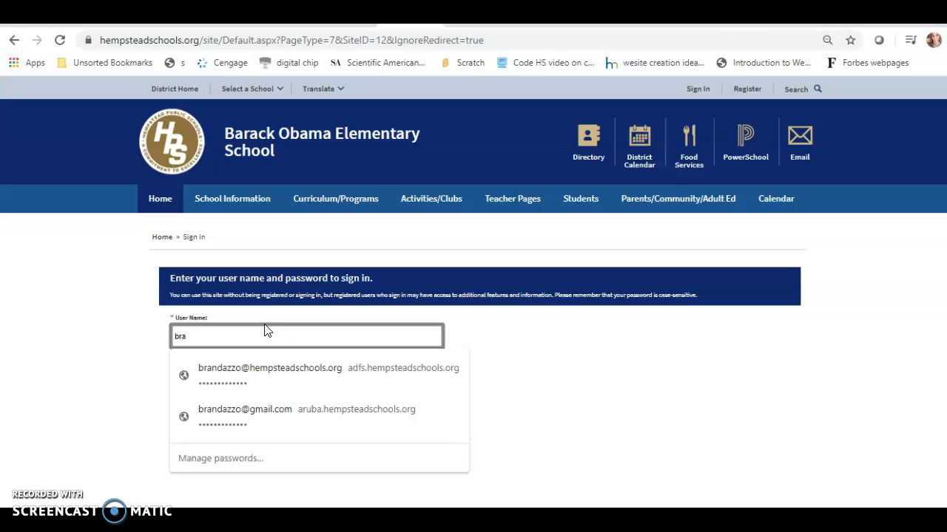
Step: Fill in the user name from the saved school login and remove its e-mail domain
click(257, 367)
drag(295, 337, 216, 338)
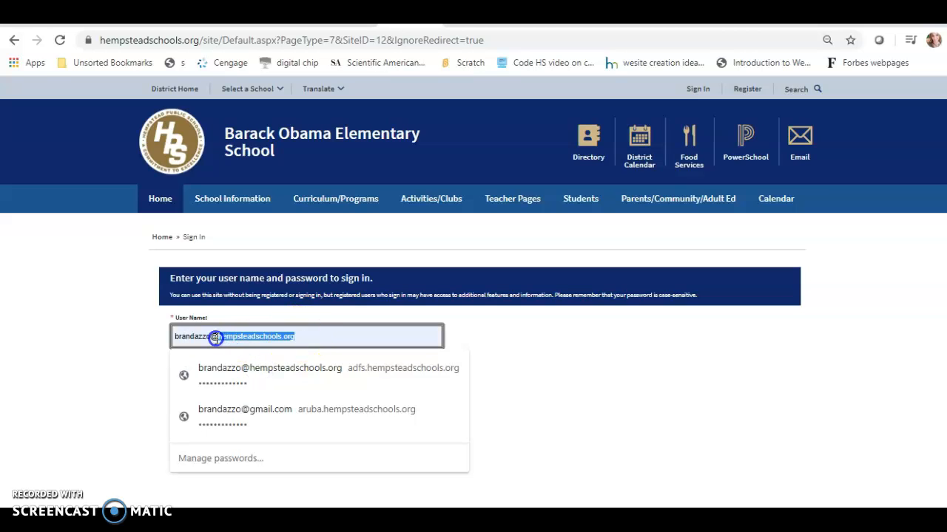
key(BackSpace)
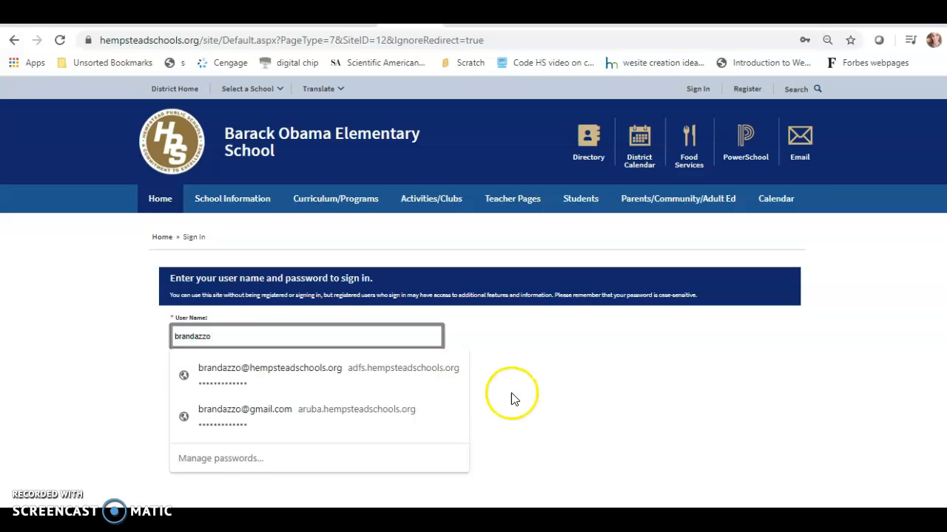
click(530, 395)
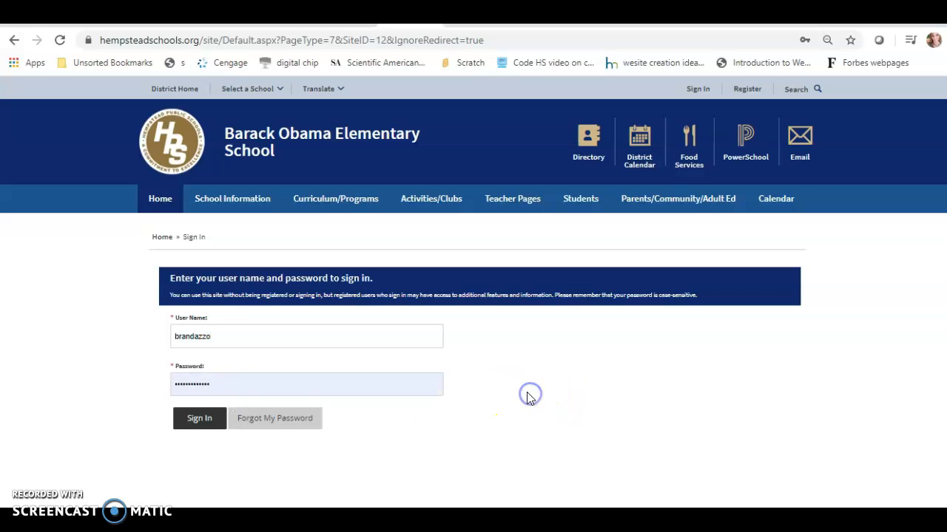
Step: Clear the autofilled password, enter the account password and sign in to the school site
click(252, 390)
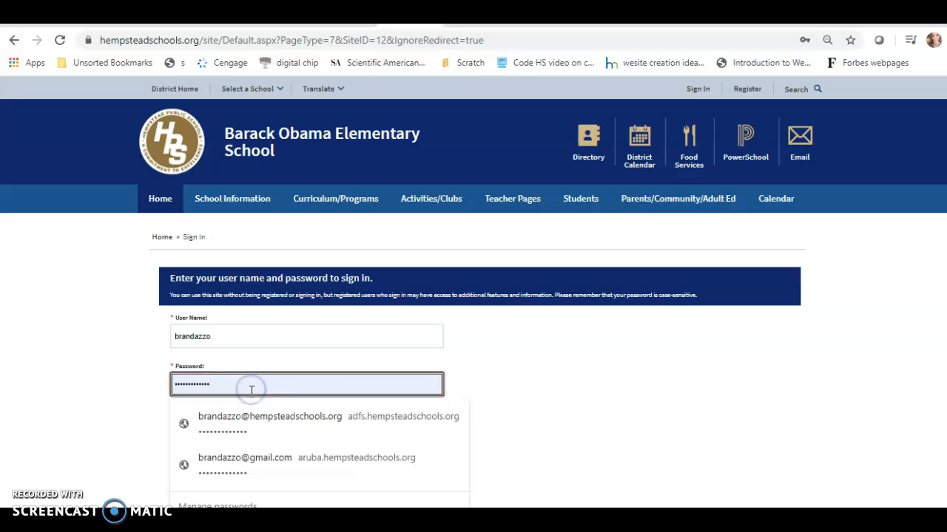
key(BackSpace)
key(BackSpace)
key(BackSpace)
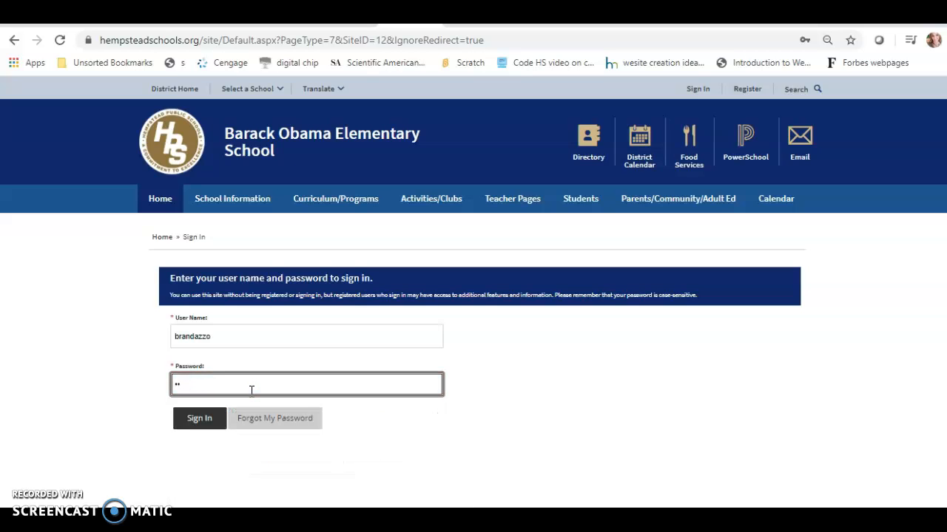
key(BackSpace)
key(BackSpace)
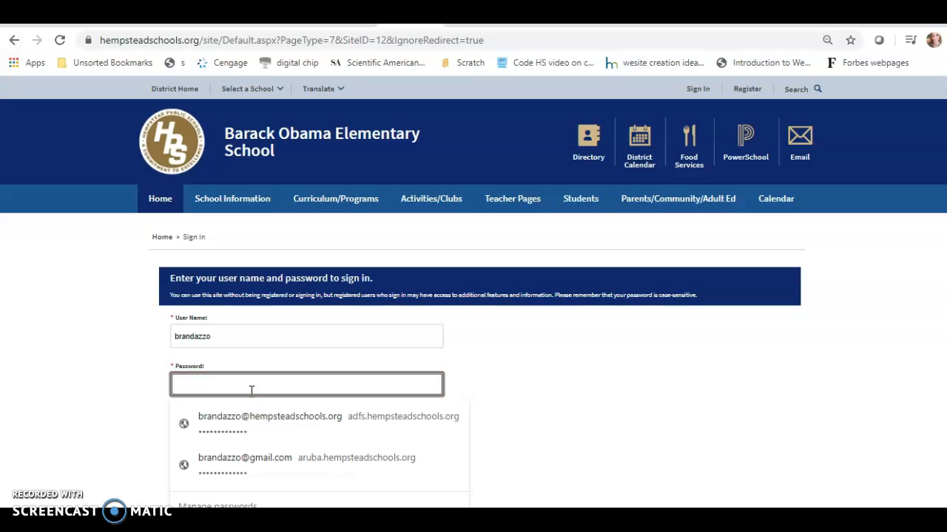
text(•)
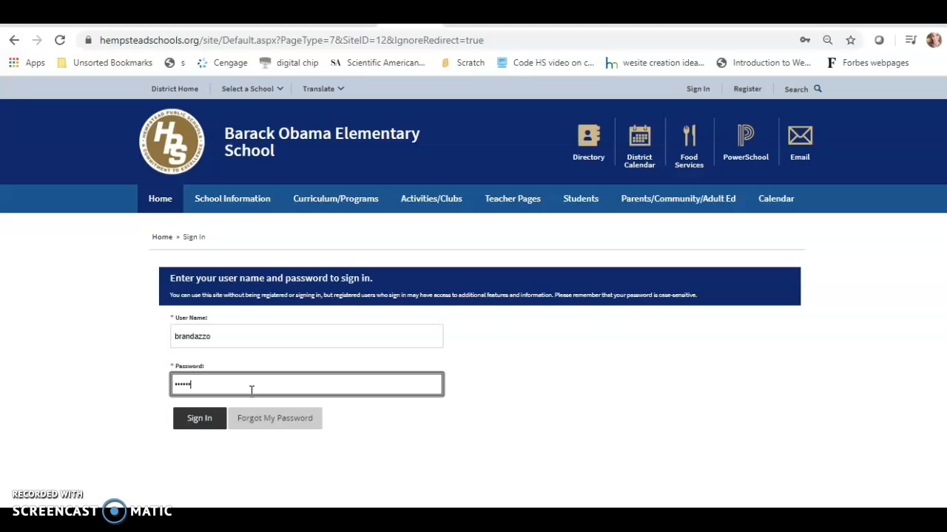
key(BackSpace)
text(•••)
key(Return)
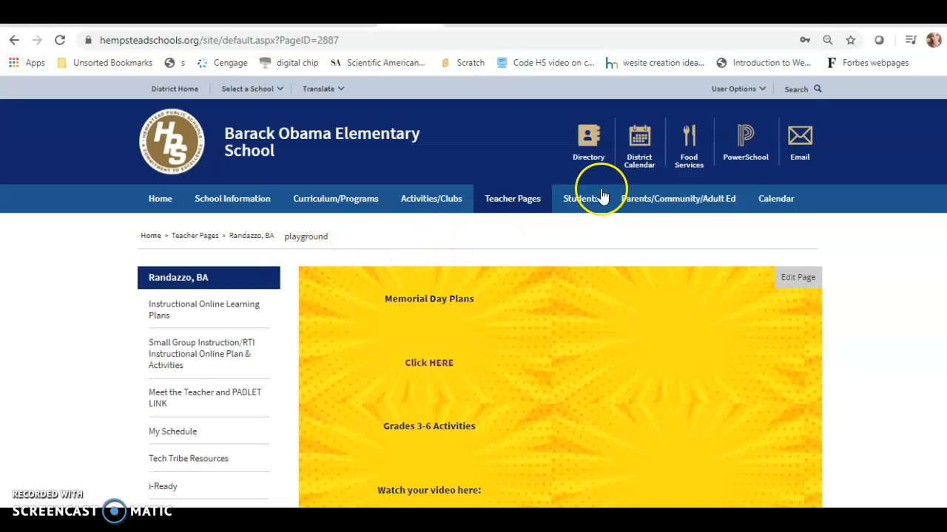
Step: Open Site Manager and go to the signed-in teacher's own section under Teacher Pages
click(755, 88)
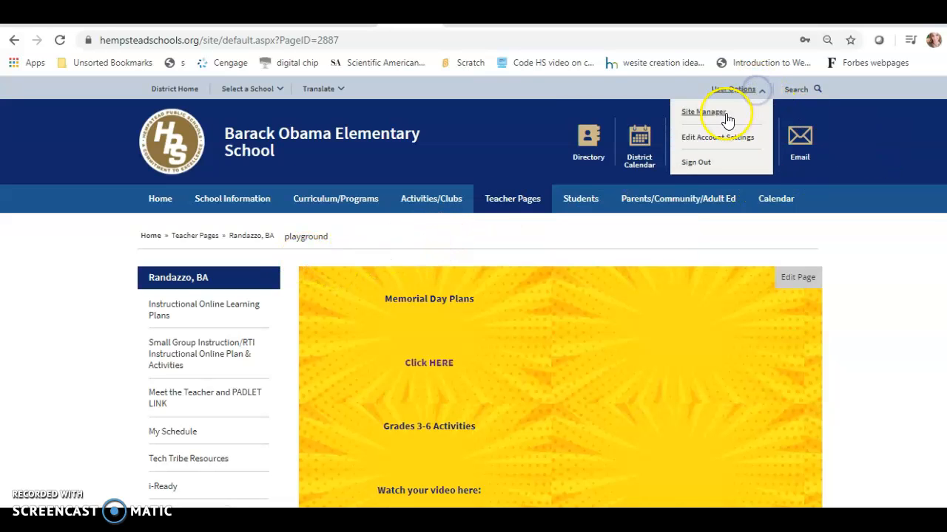
click(726, 115)
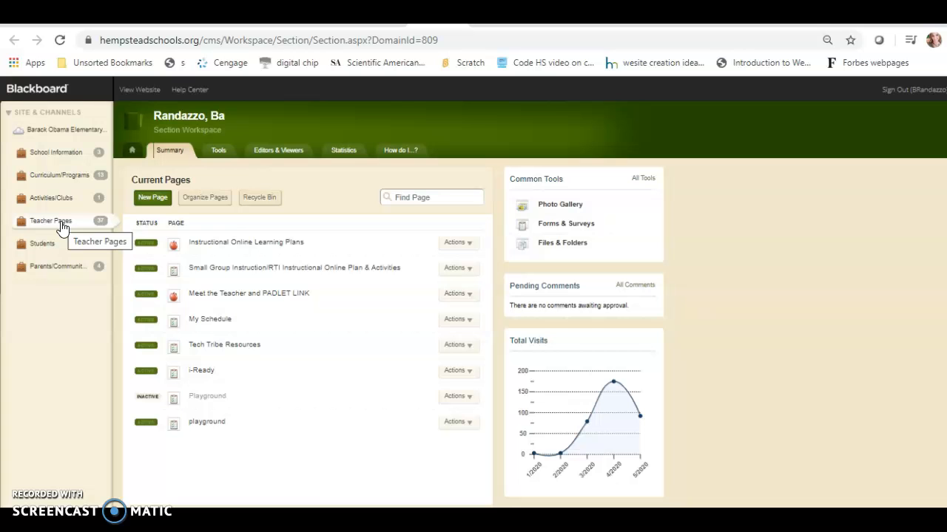
click(62, 225)
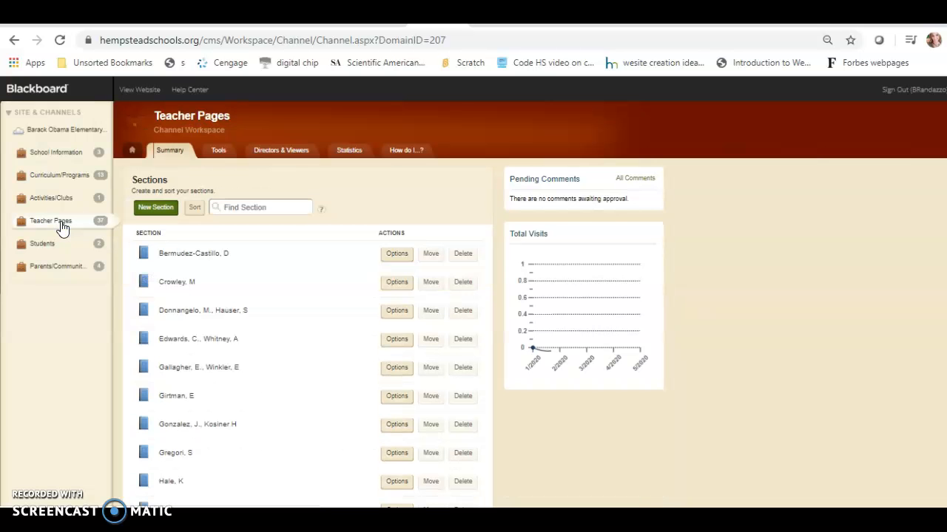
scroll(708, 243, down, 3)
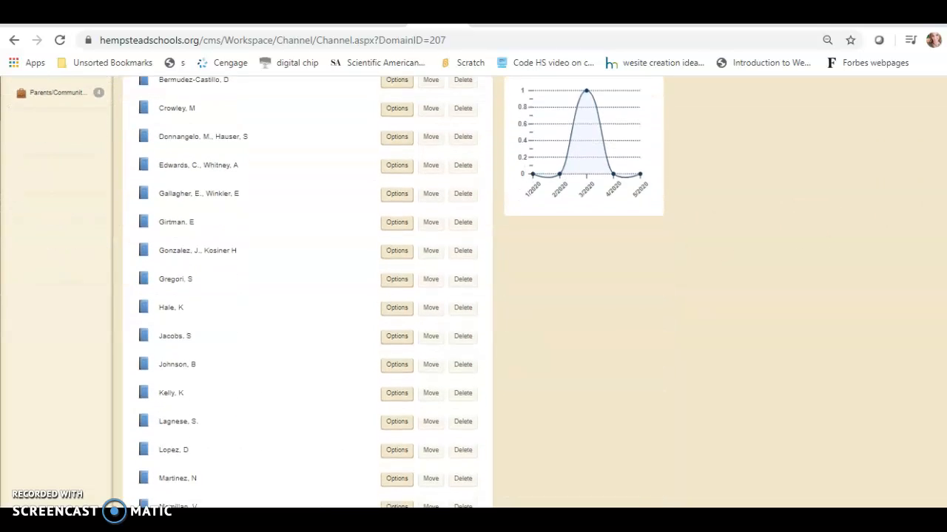
scroll(401, 292, down, 5)
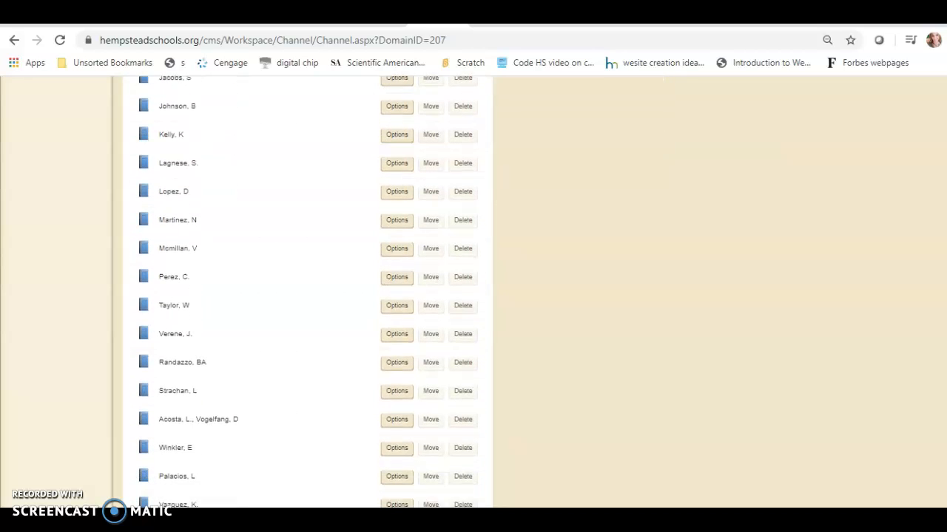
click(190, 360)
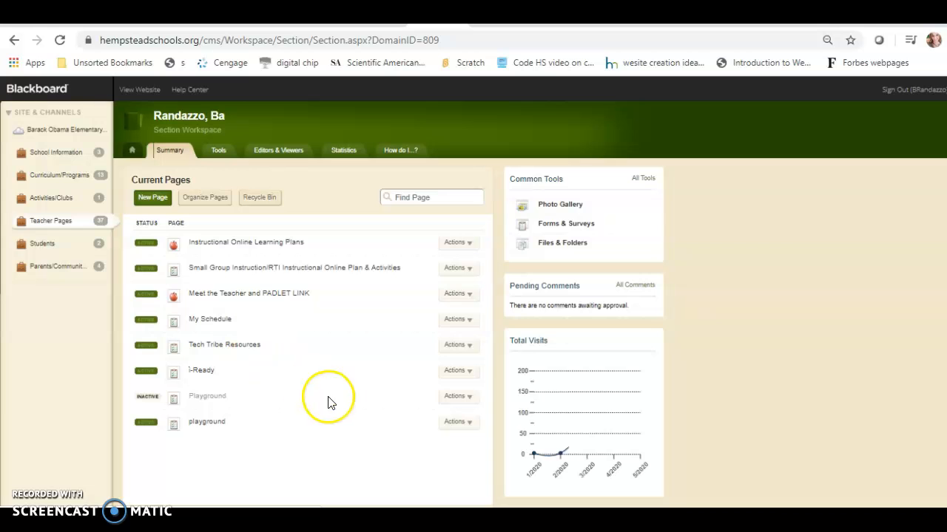
Step: Open the active "playground" page and start editing its Memorial Day Content App
click(205, 427)
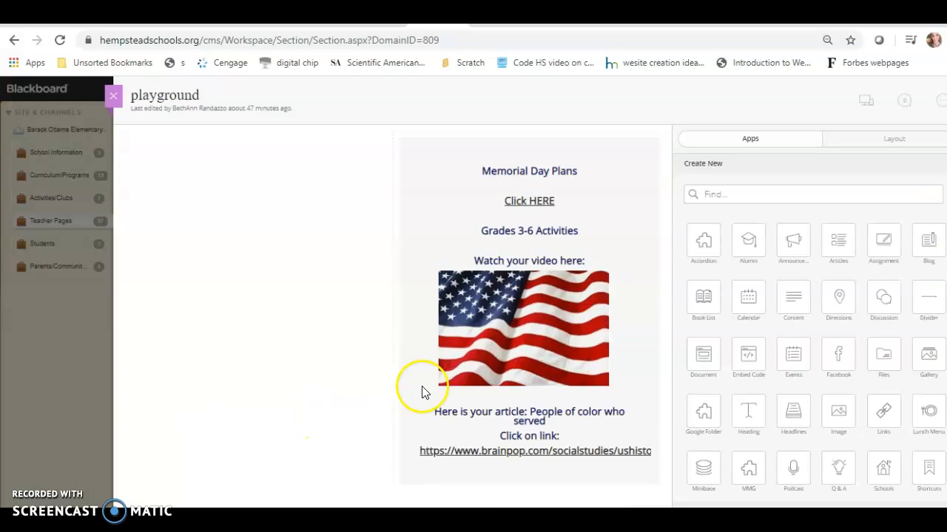
mouse_move(539, 342)
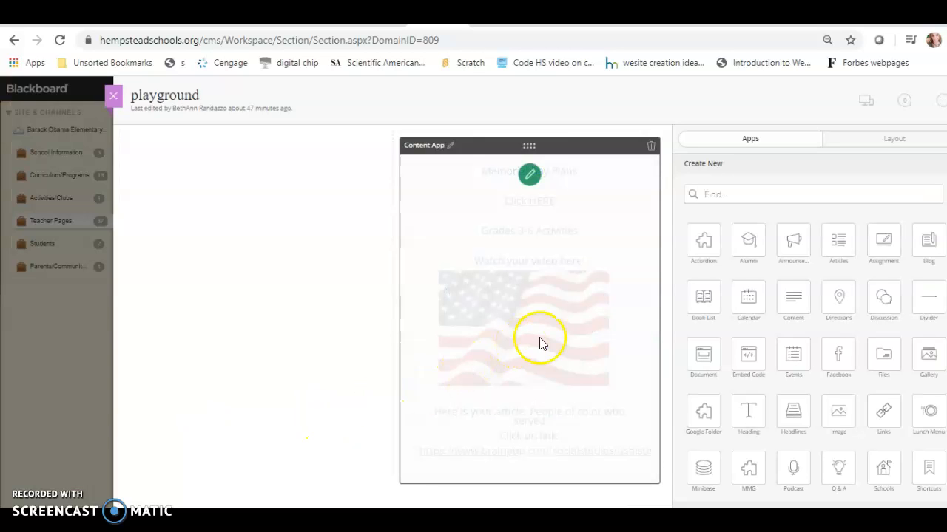
click(526, 179)
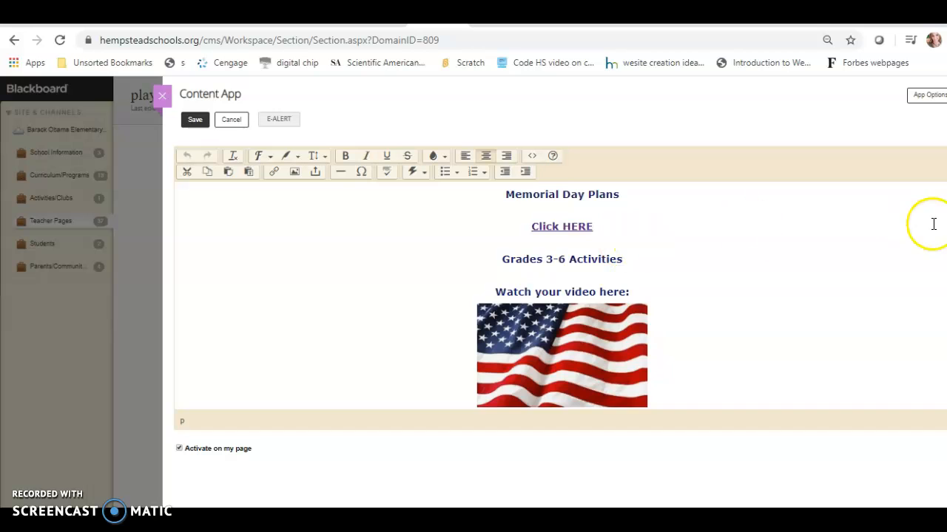
Step: Look through the Memorial Day content, from its heading and flag image down to the article link
scroll(562, 295, down, 1)
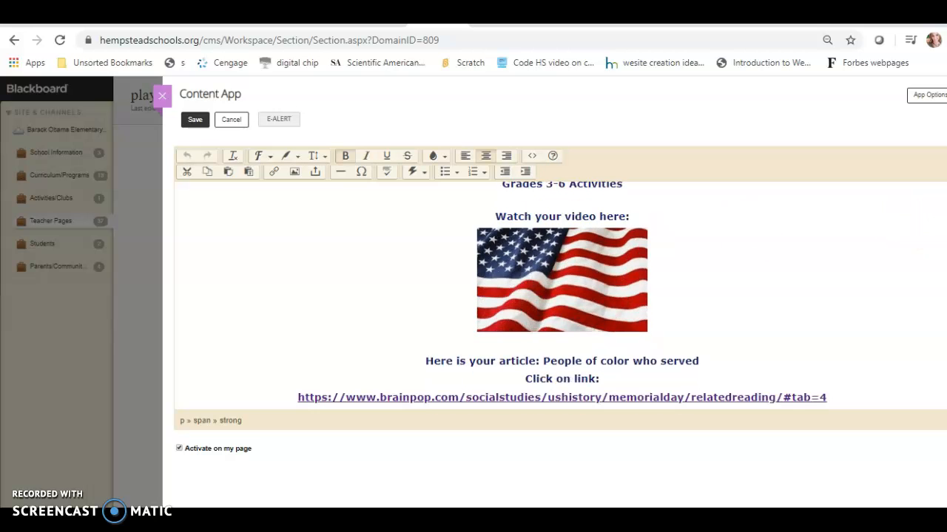
scroll(562, 296, up, 1)
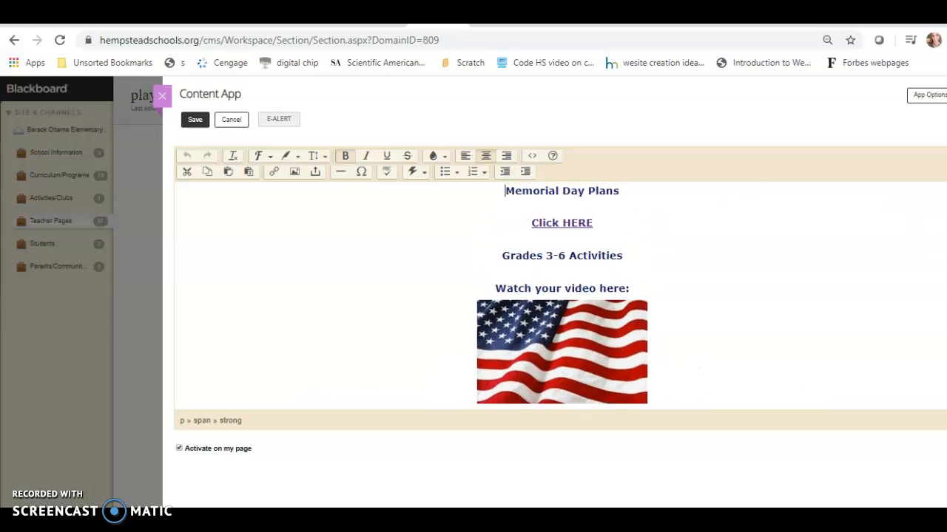
scroll(562, 295, down, 1)
scroll(562, 296, down, 1)
scroll(562, 296, up, 2)
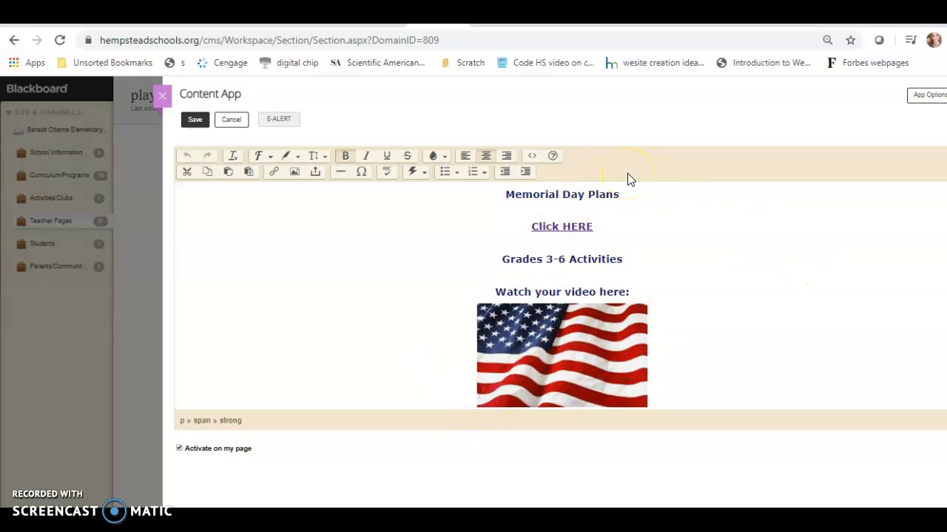
click(583, 360)
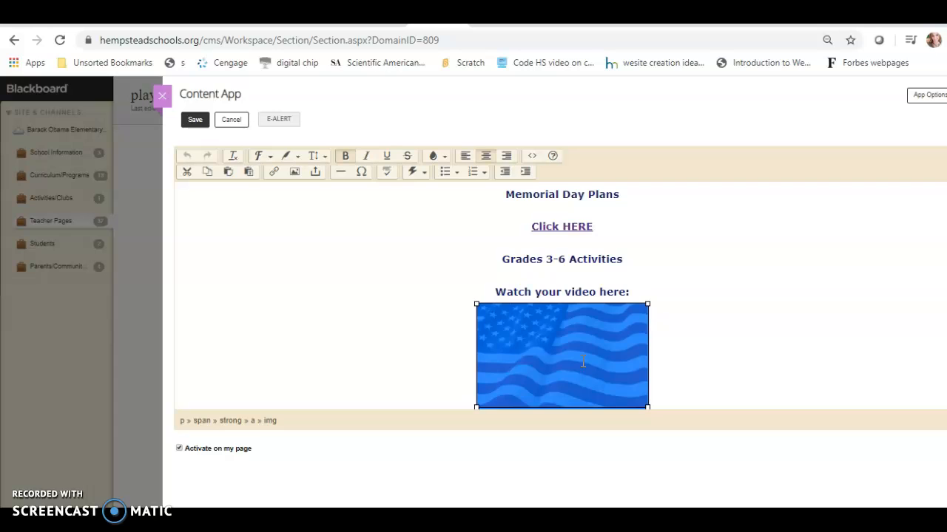
click(762, 333)
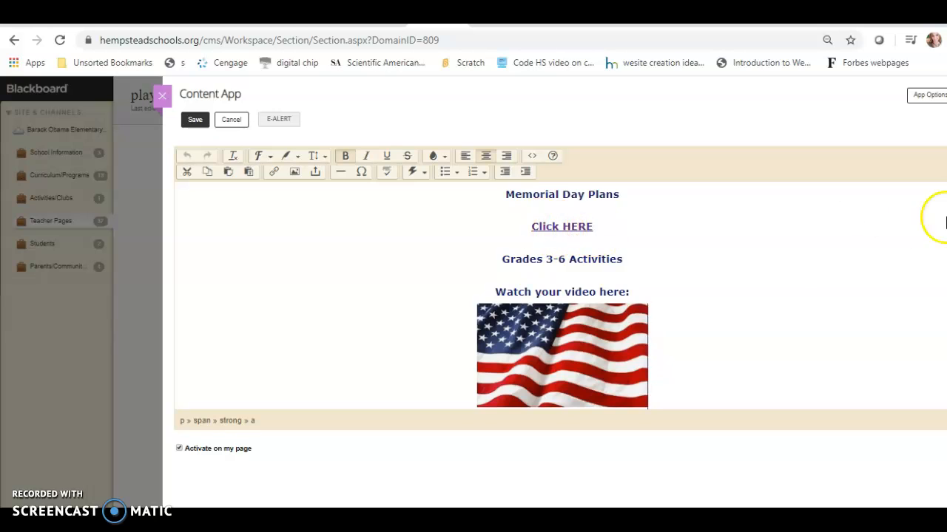
Step: Two lines below the flag image, add the text "Click for deeper understanding of African American roles in serving"
click(718, 352)
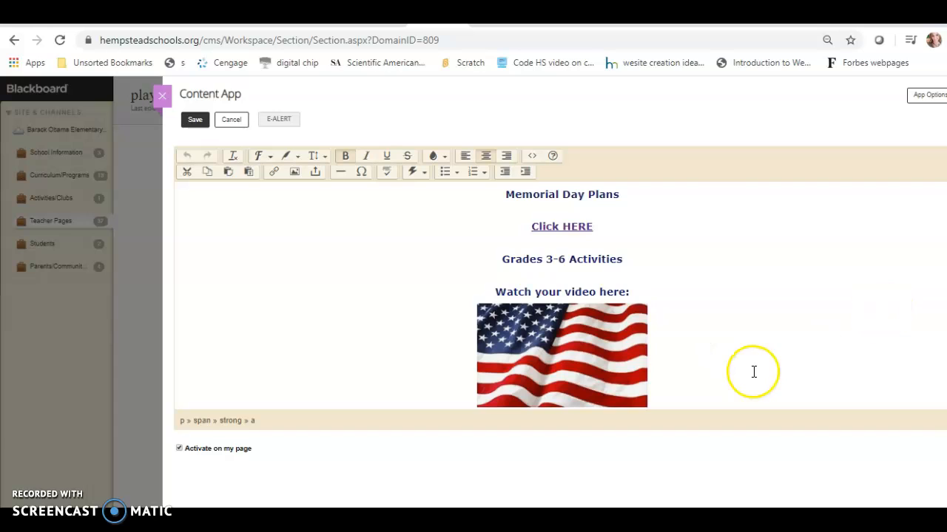
key(Return)
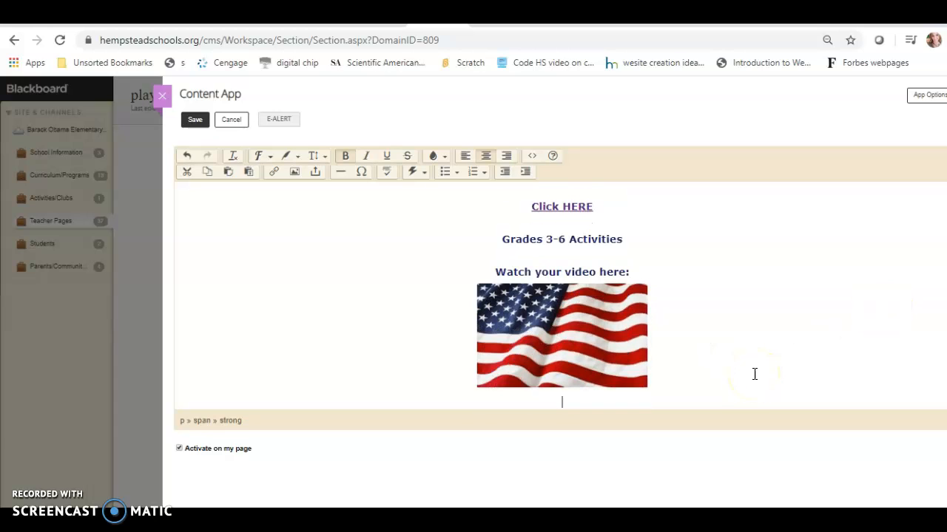
key(Return)
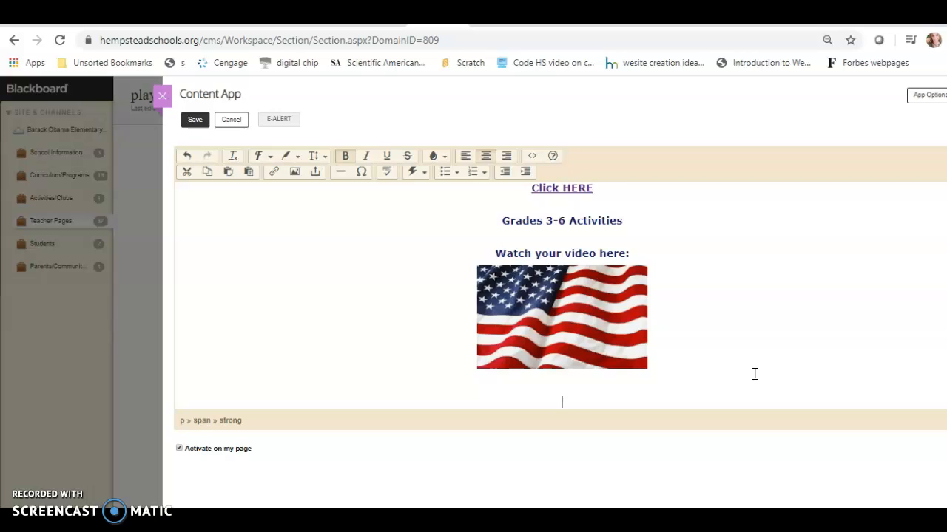
text(Click for deep)
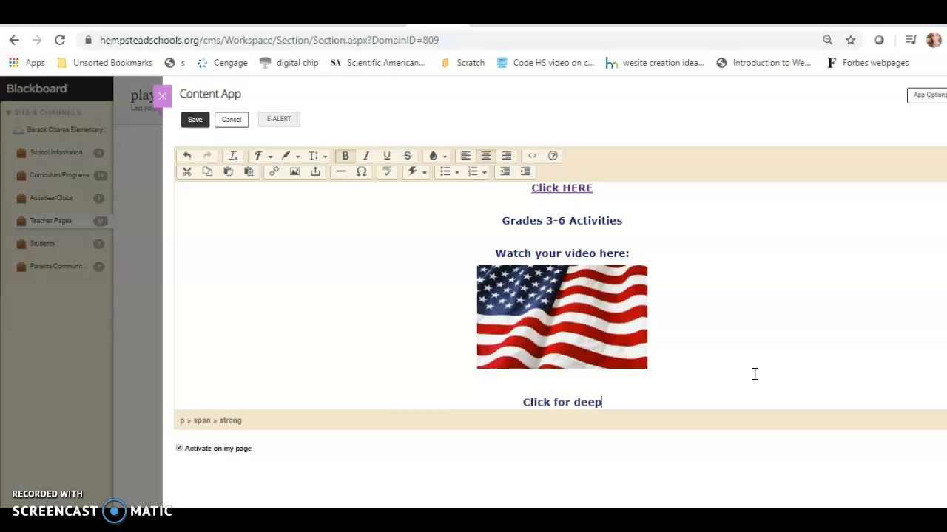
text(er understan)
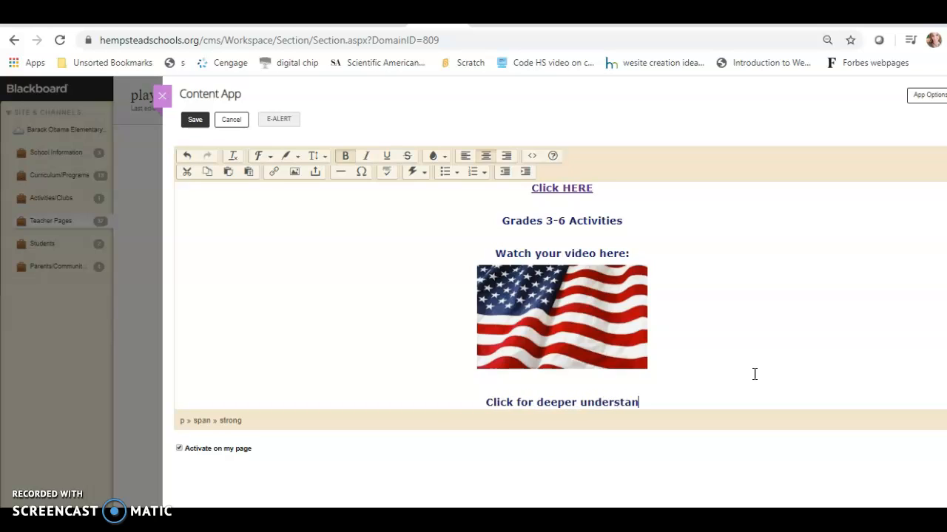
text(ding of A)
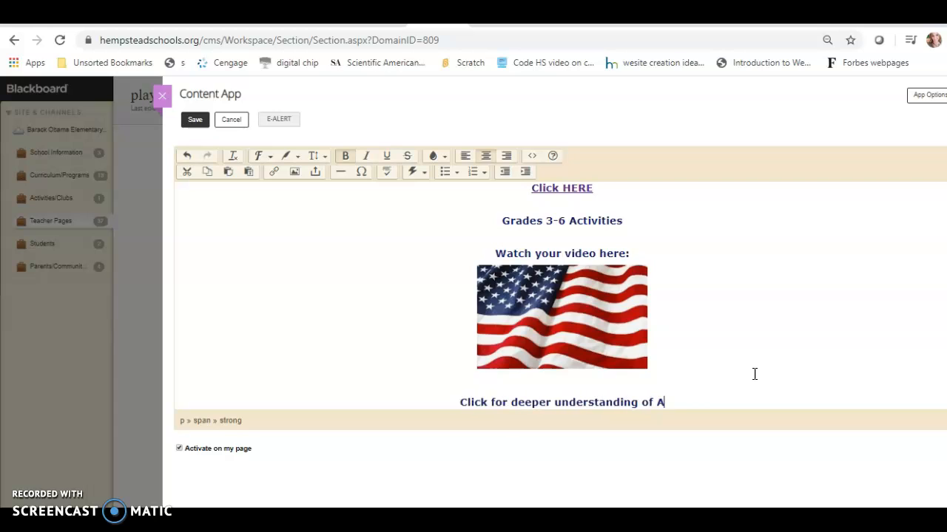
text(frican Ame)
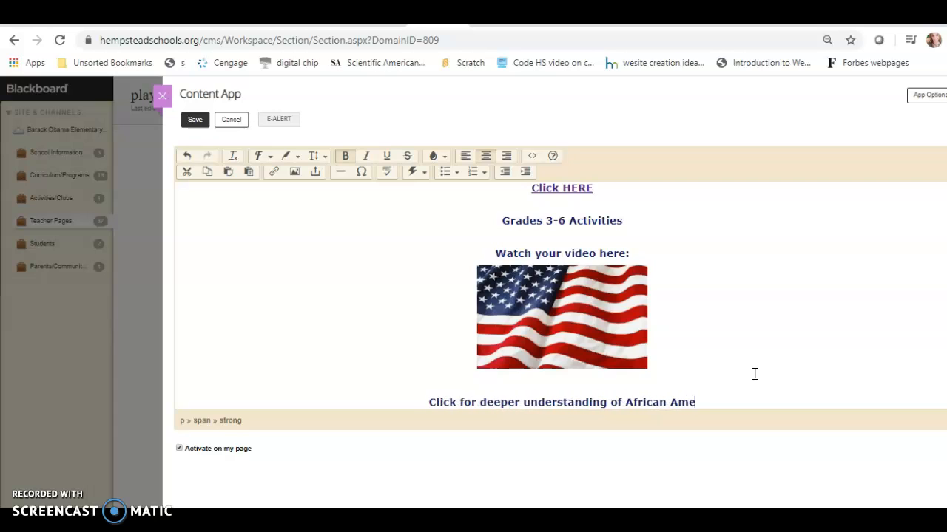
text(rican role)
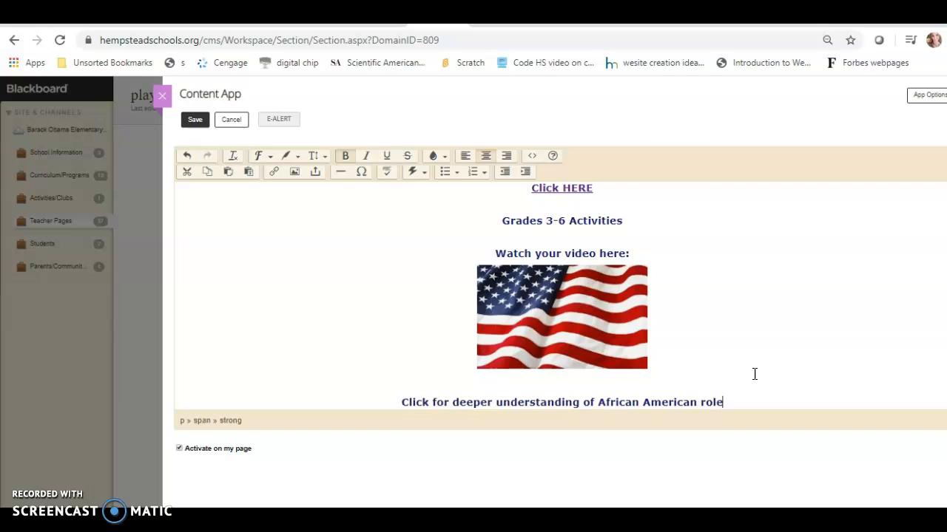
text(s in)
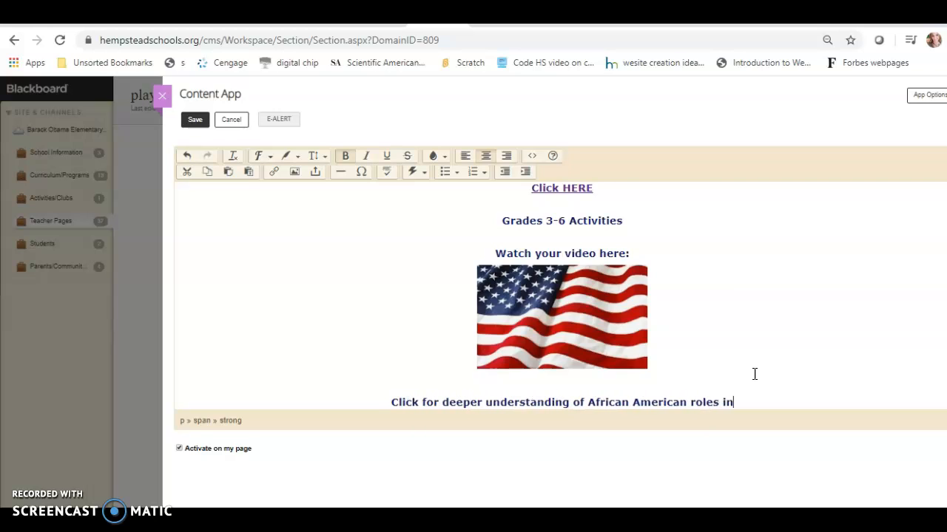
text( serving)
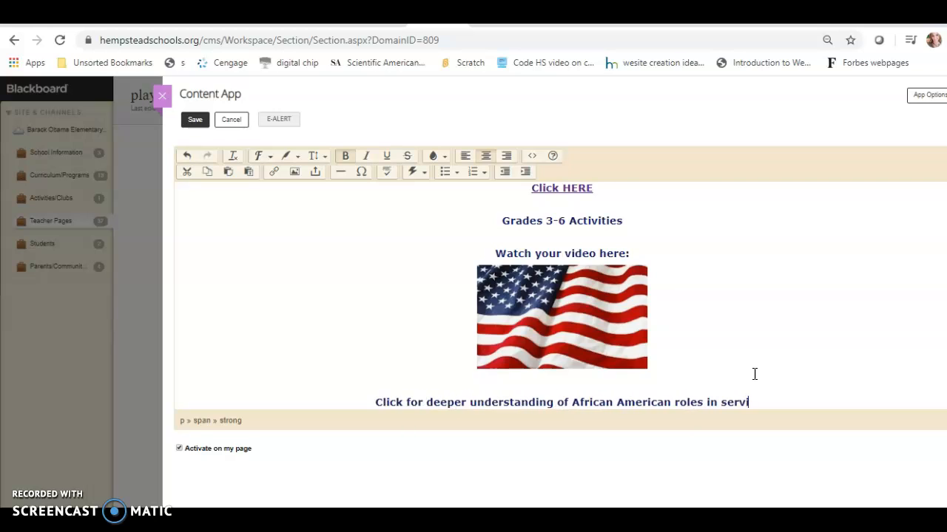
Step: Replace the new line's wording after "African American roles" with "during their service"
key(BackSpace)
key(BackSpace)
key(BackSpace)
key(BackSpace)
key(BackSpace)
key(BackSpace)
key(BackSpace)
key(BackSpace)
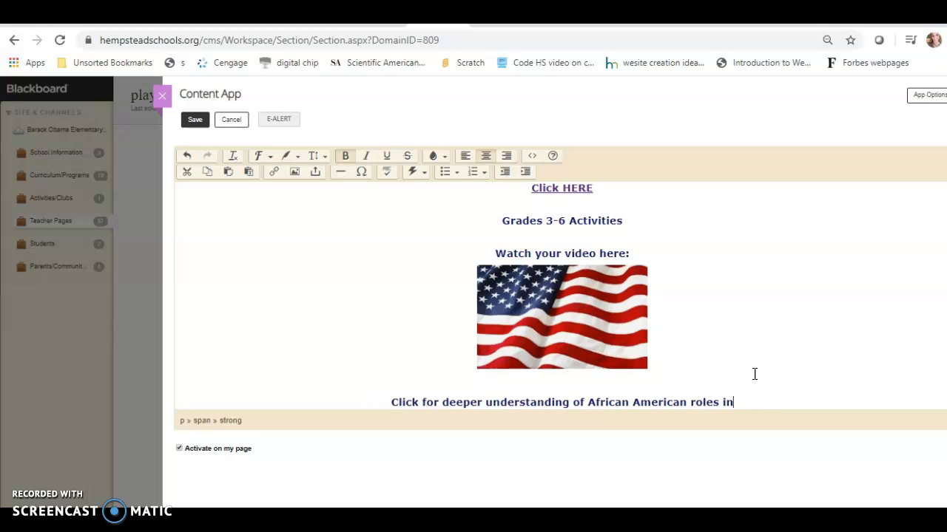
key(BackSpace)
key(BackSpace)
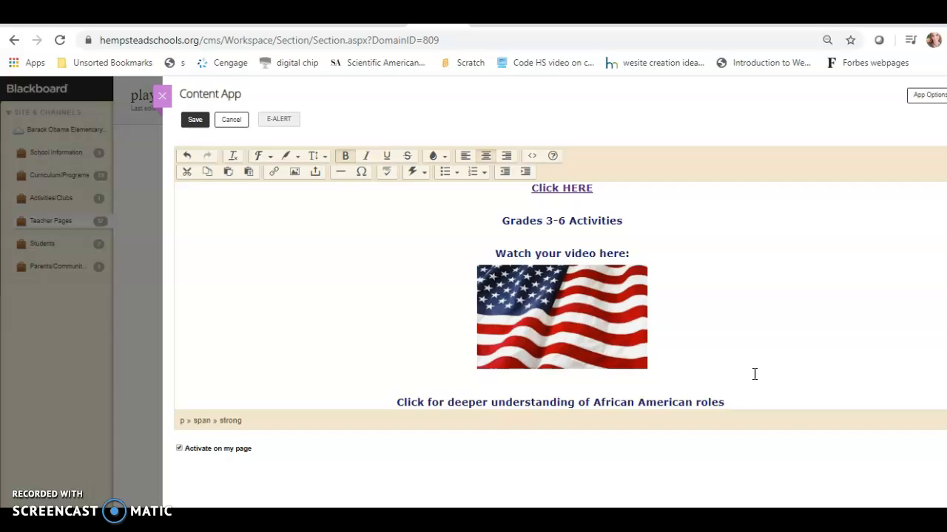
text(during their service)
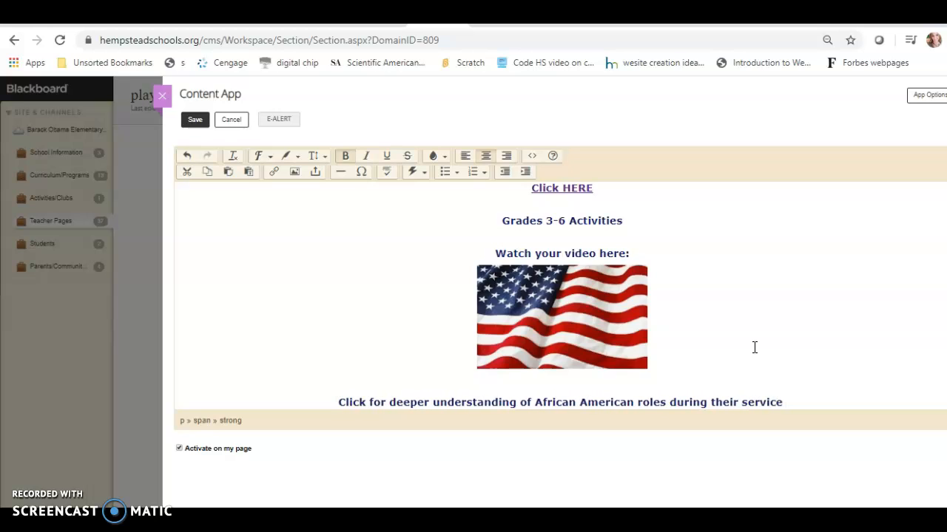
Step: End the line about African American roles with a colon and start a new line beneath it
key(BackSpace)
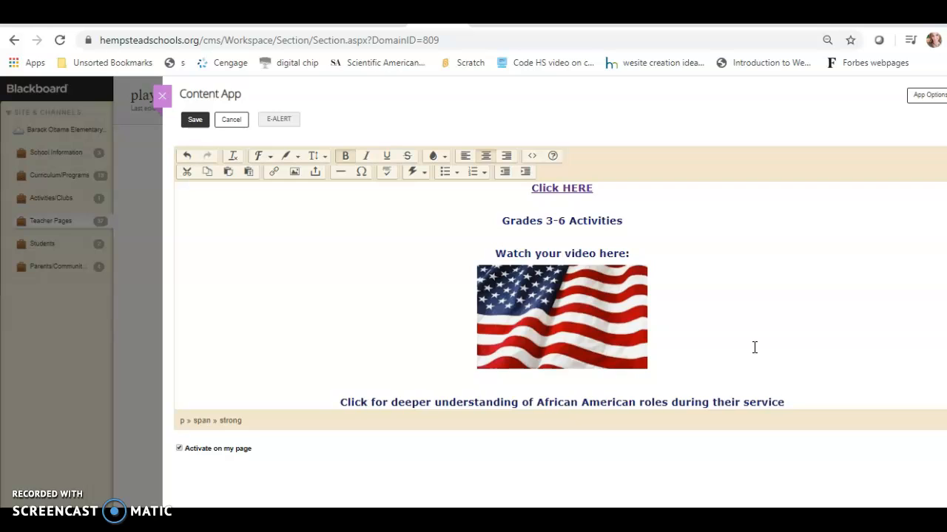
text(:)
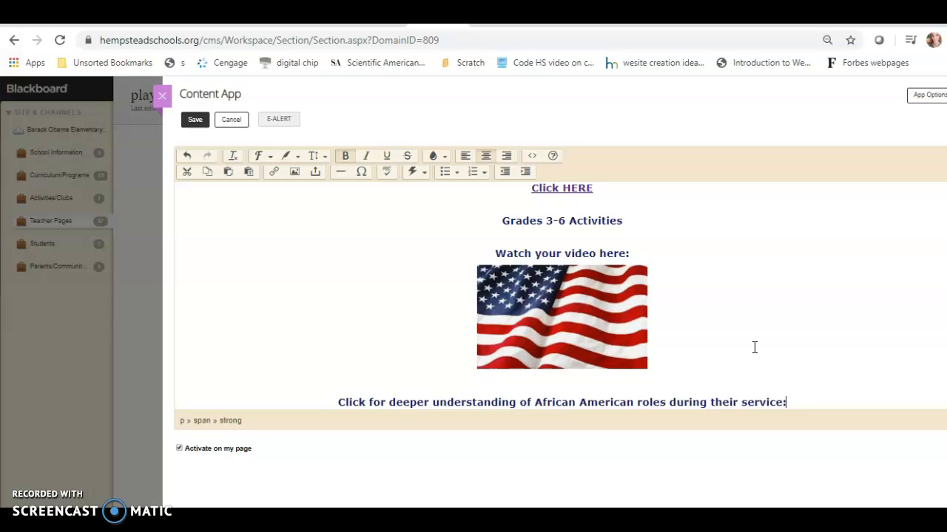
key(Return)
key(shift+Up)
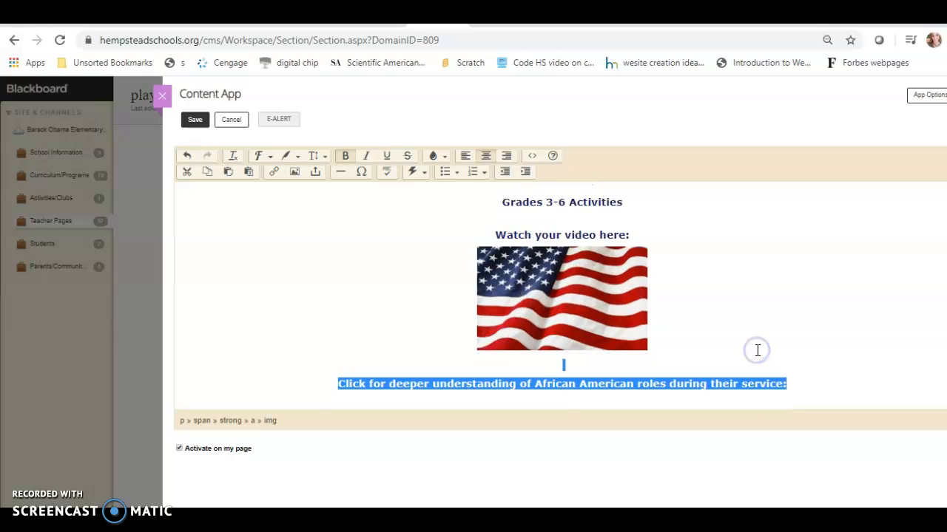
click(793, 384)
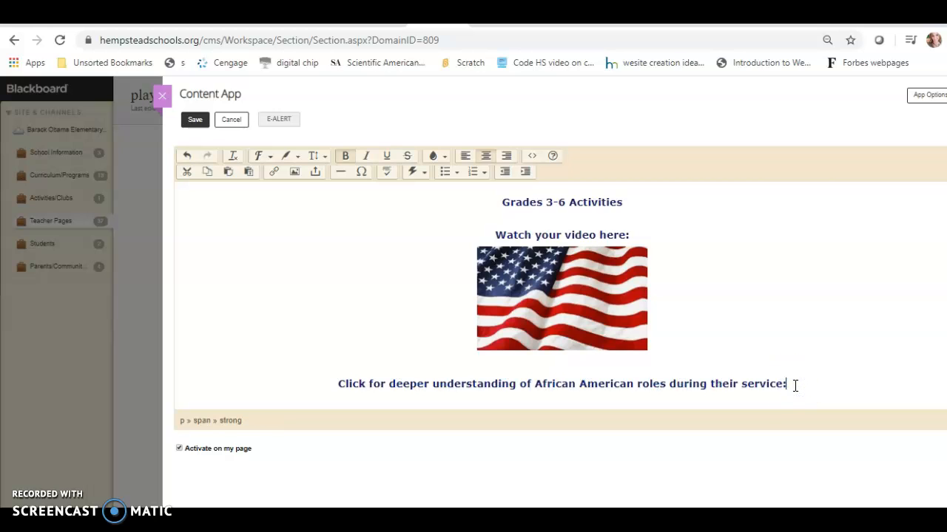
key(Return)
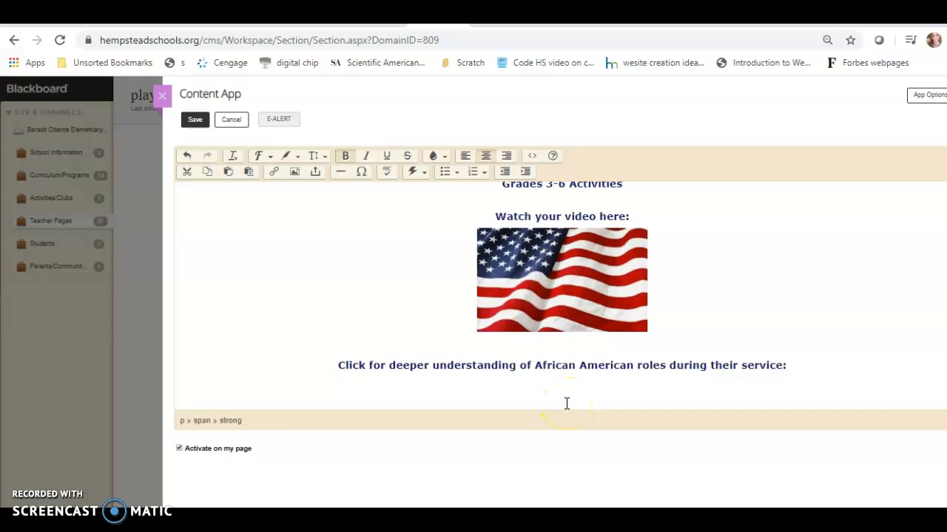
Step: Add the line "Read Article and answer questions" below it, followed by a fresh line
text(Read Article and answers)
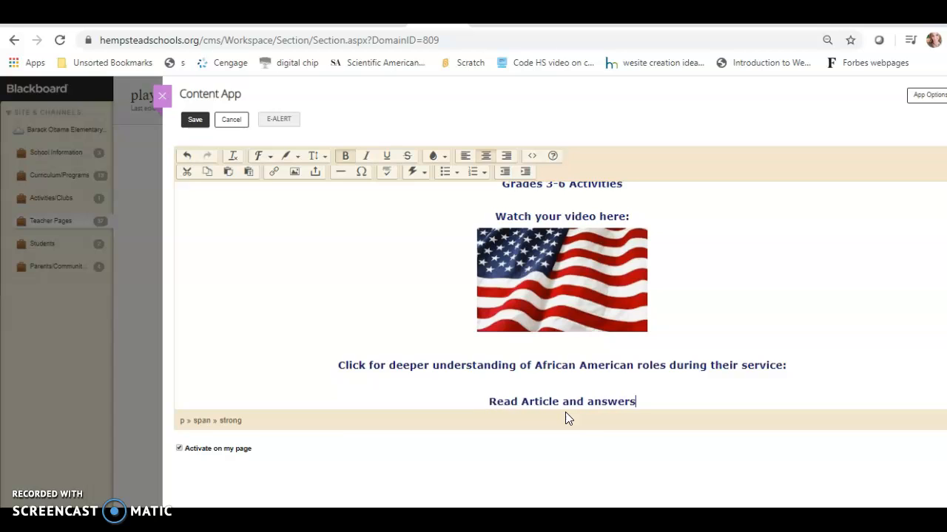
key(BackSpace)
text(questions)
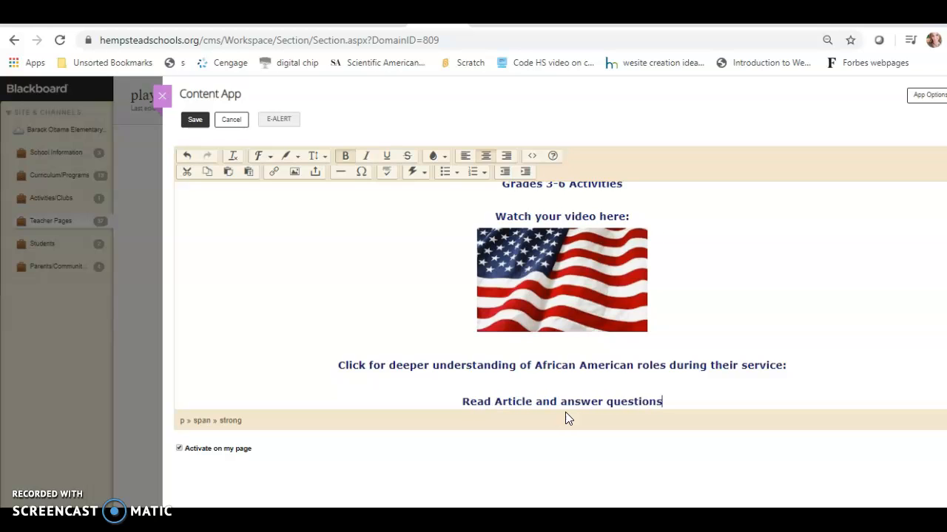
key(Return)
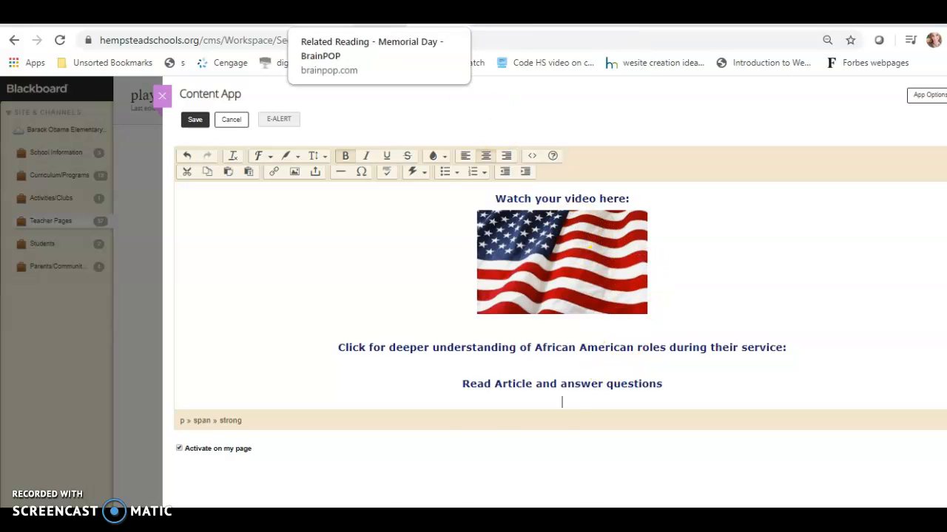
Step: Copy the web address of BrainPOP's Memorial Day "In Depth" article and paste it below the "Read Article and answer questions" line
click(323, 18)
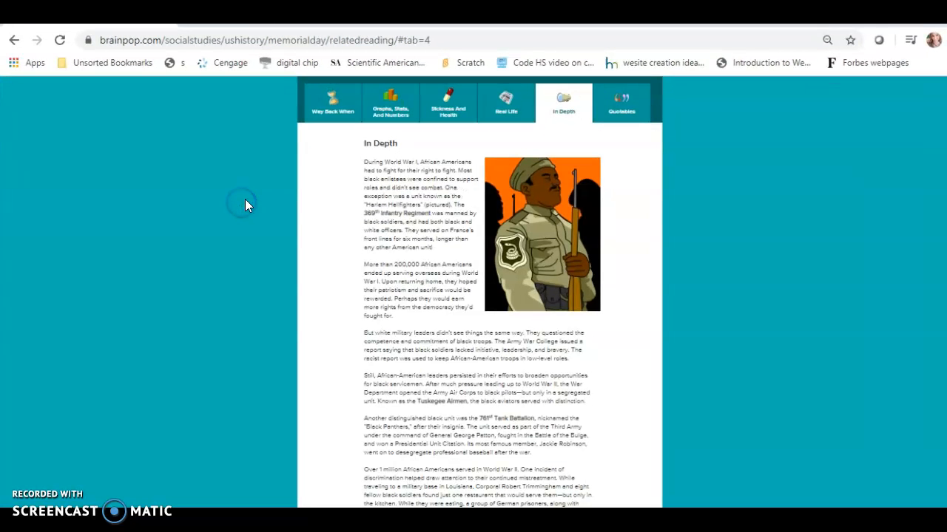
click(360, 179)
click(439, 42)
key(ctrl+c)
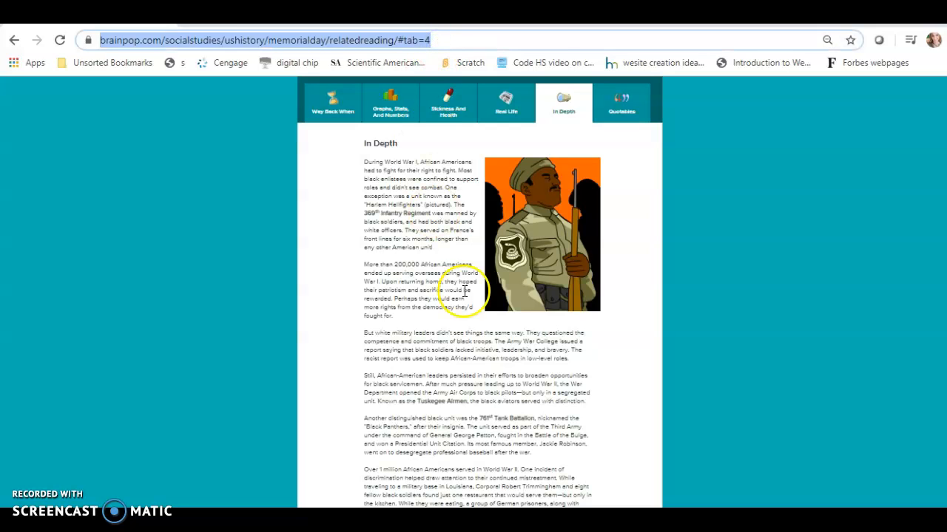
click(400, 522)
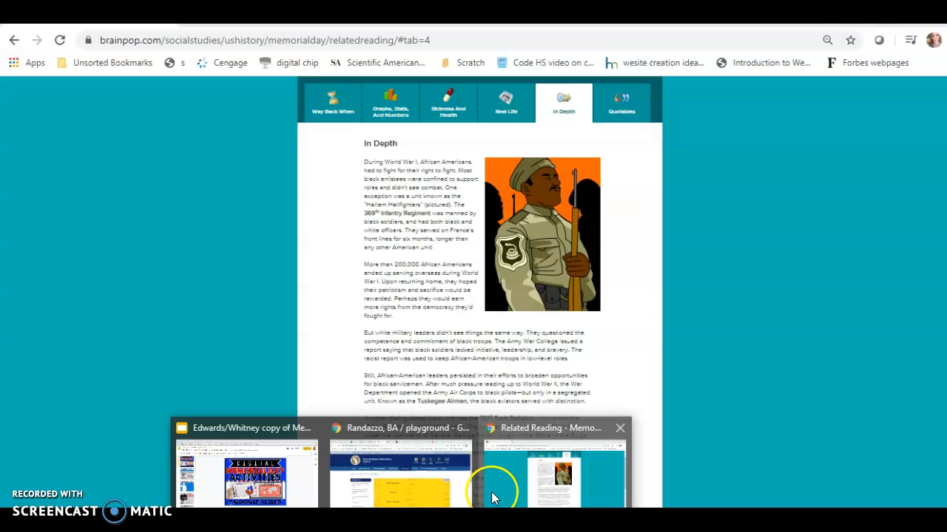
click(500, 490)
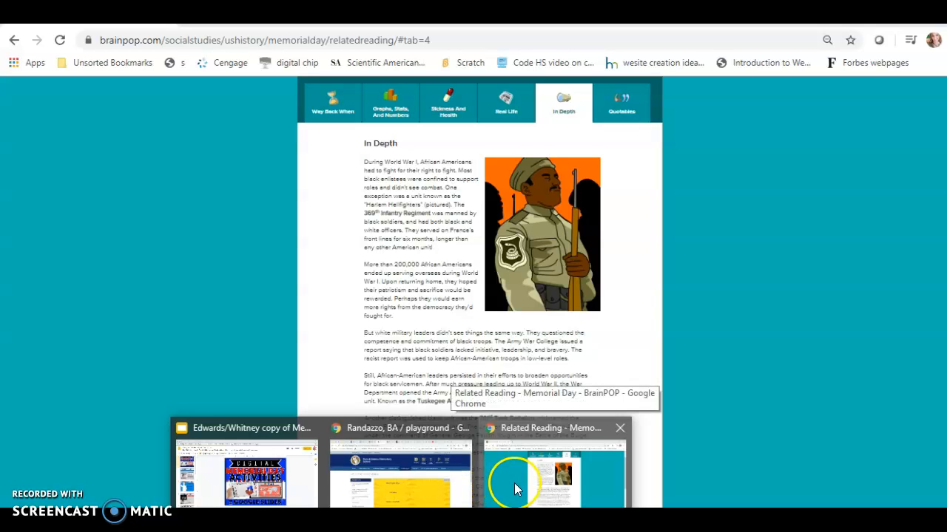
mouse_move(405, 474)
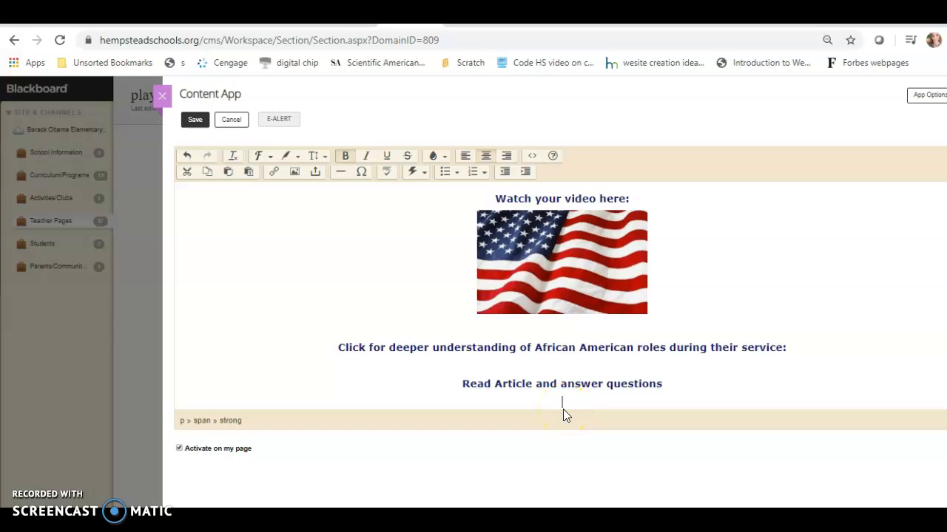
key(ctrl+v)
Step: Append "Click below:" to the "Read Article and answer questions" line
click(669, 388)
text(:)
key(BackSpace)
text(Click below:)
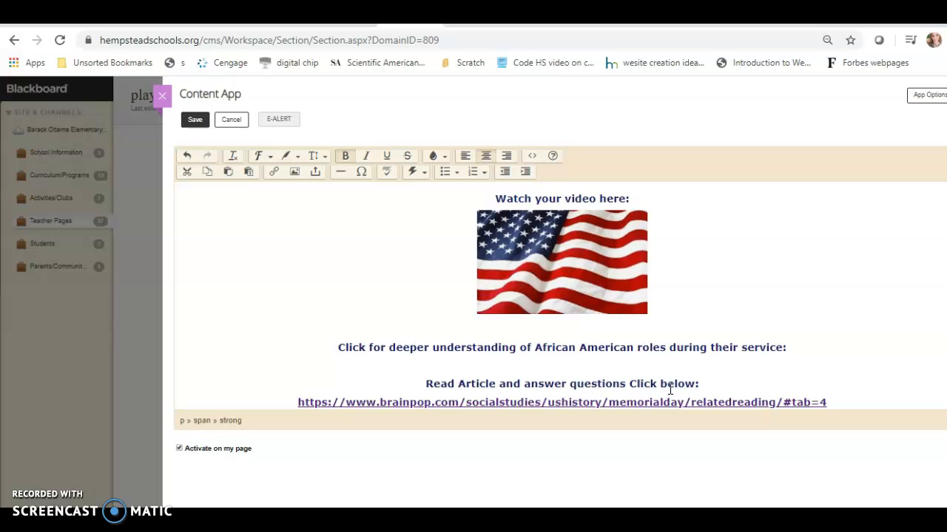
Step: Append "Click on flag" to the "Watch your video here:" line above the flag image
click(662, 204)
text(Clic)
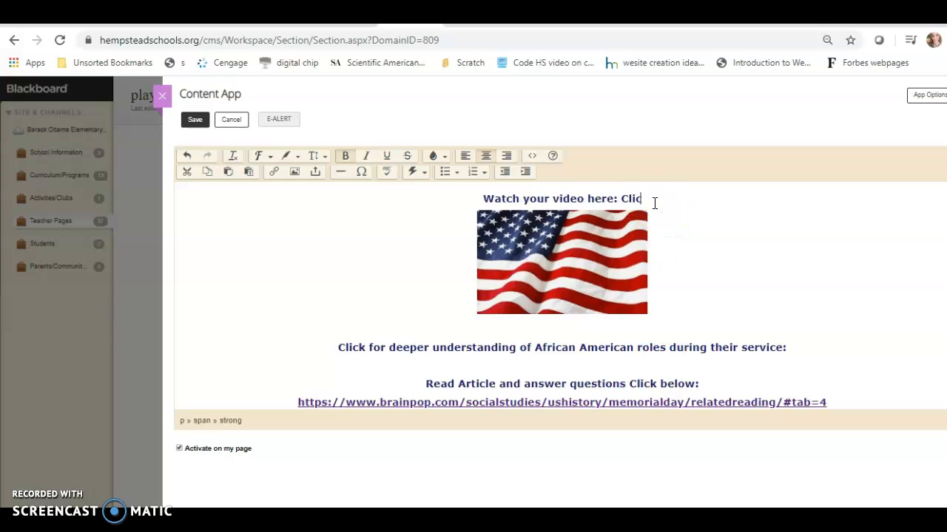
text(k on flag)
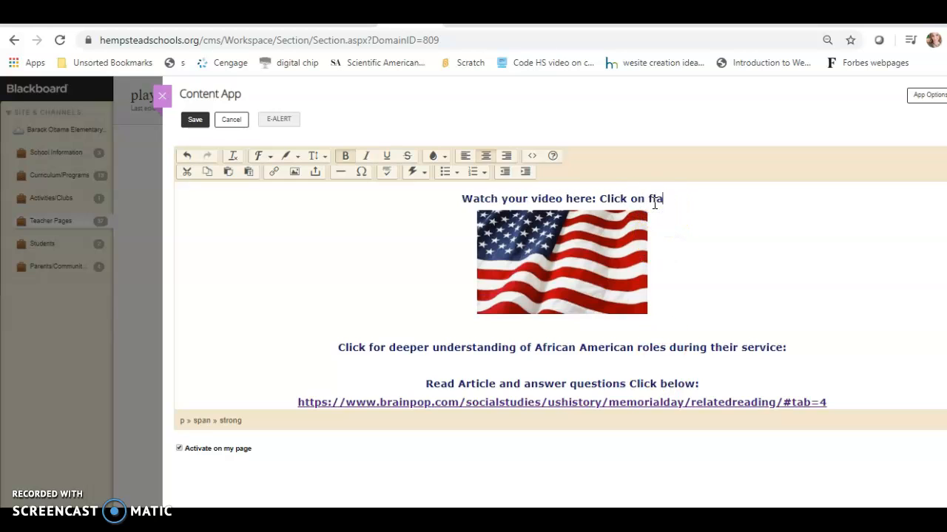
Step: Check the Memorial Day content down to its closing article link and save it
scroll(562, 304, up, 1)
scroll(562, 295, down, 3)
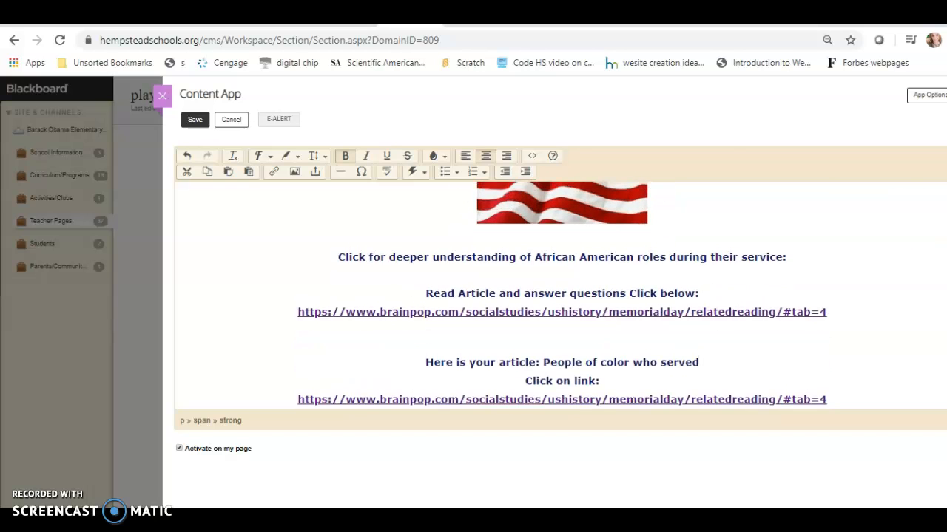
scroll(562, 295, up, 2)
scroll(562, 295, up, 1)
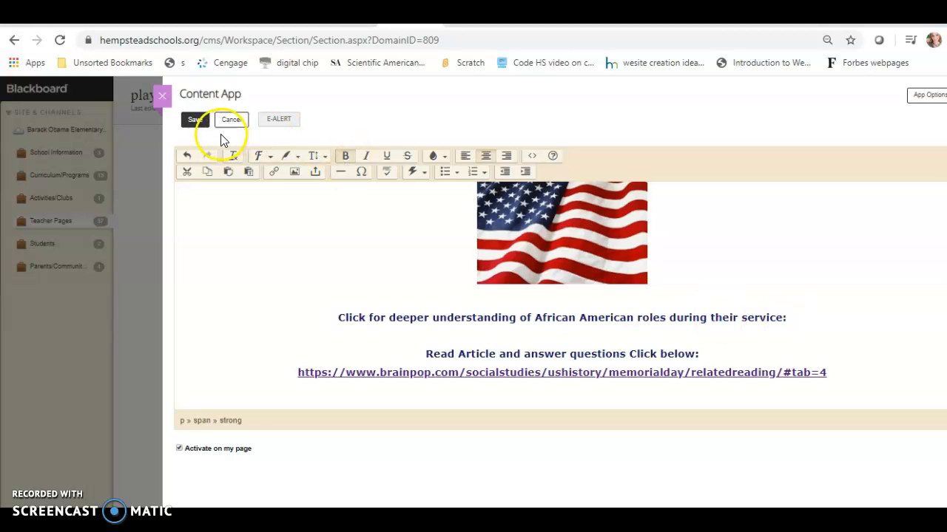
click(197, 122)
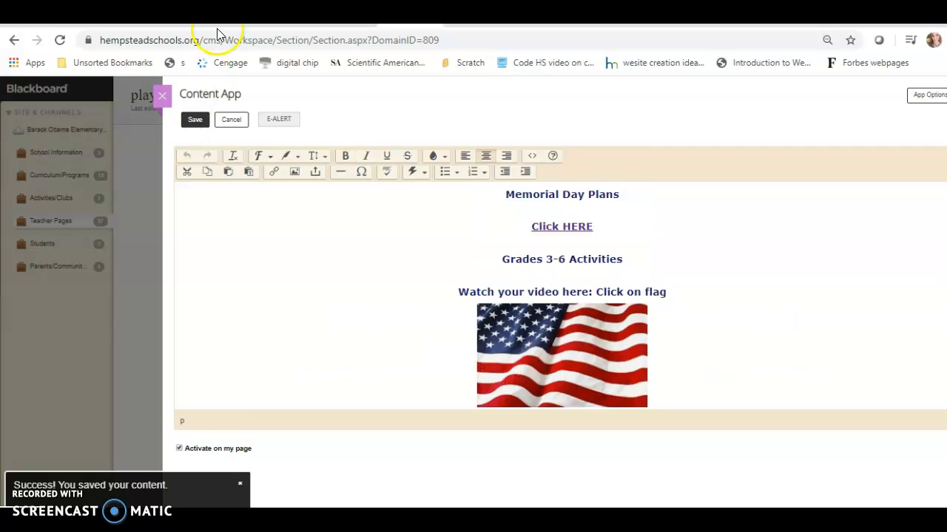
Step: Reload the published playground page and check its Memorial Day content from the heading to the flag image
click(162, 96)
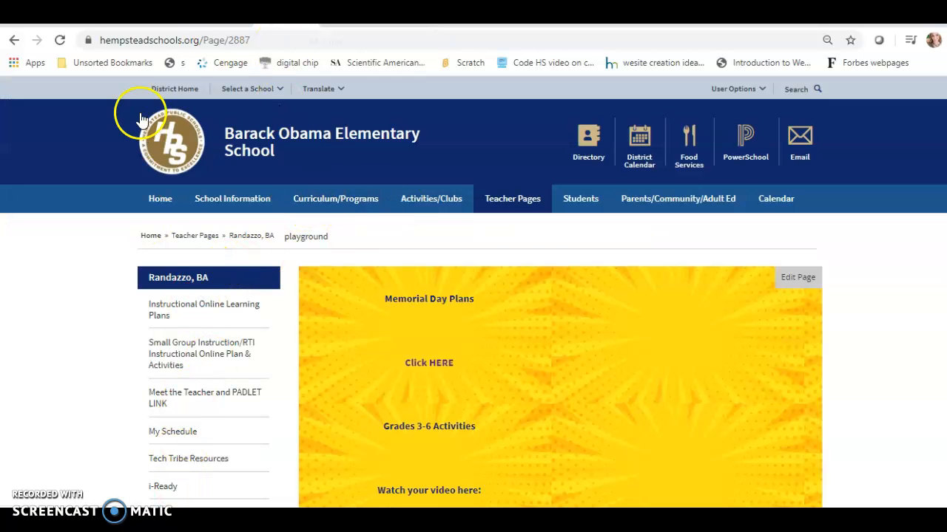
click(61, 40)
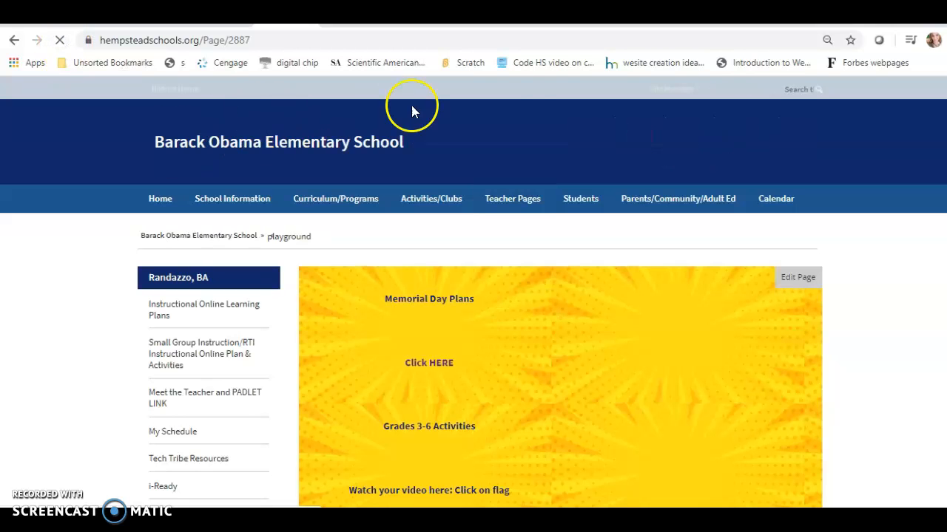
scroll(928, 148, down, 2)
scroll(474, 296, down, 2)
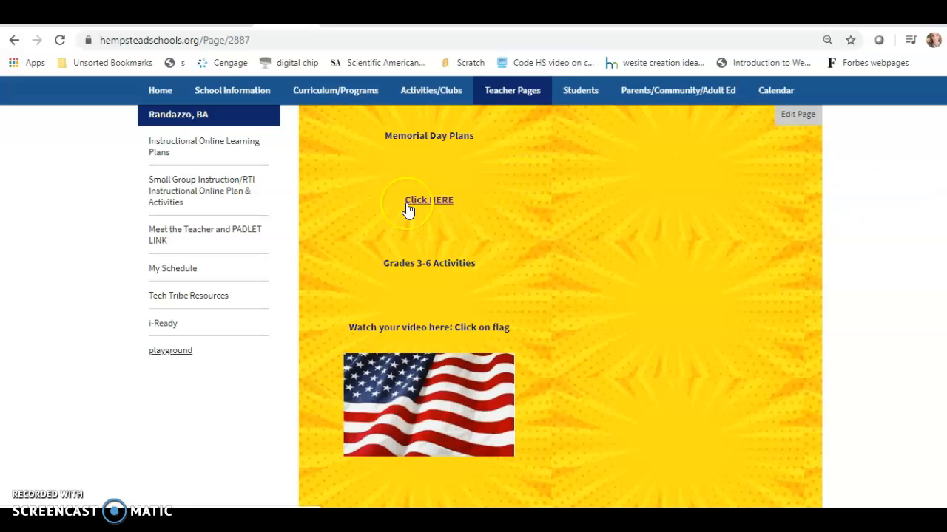
Step: Reopen the playground page from the teacher's page list and test the BrainPOP article link below the flag
click(182, 358)
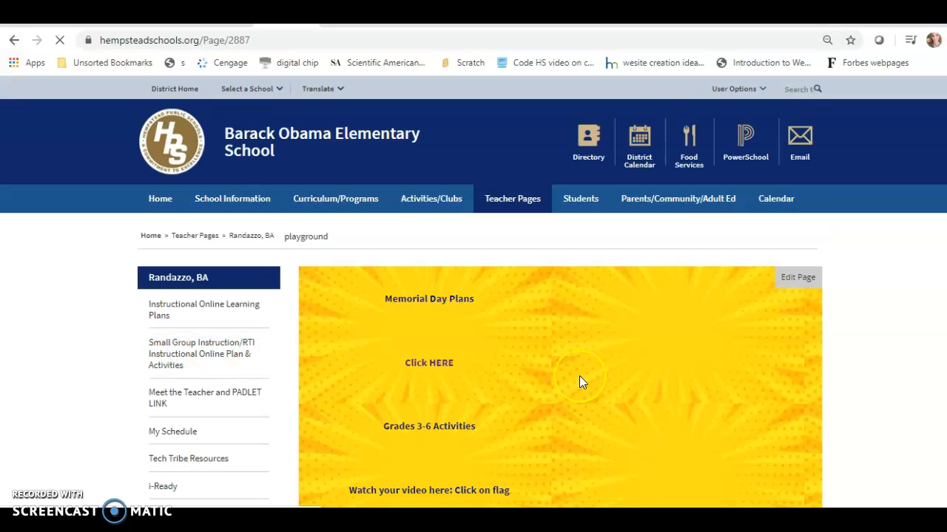
scroll(474, 295, down, 3)
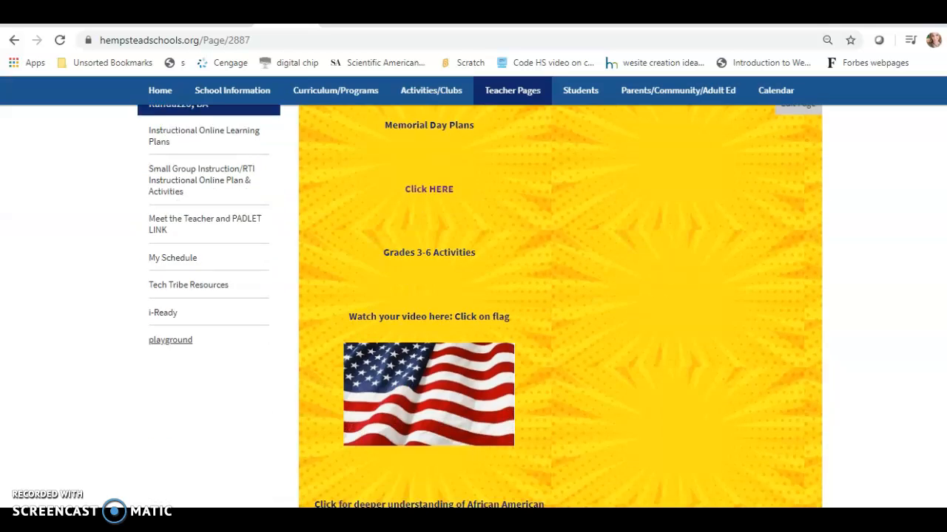
scroll(473, 296, down, 2)
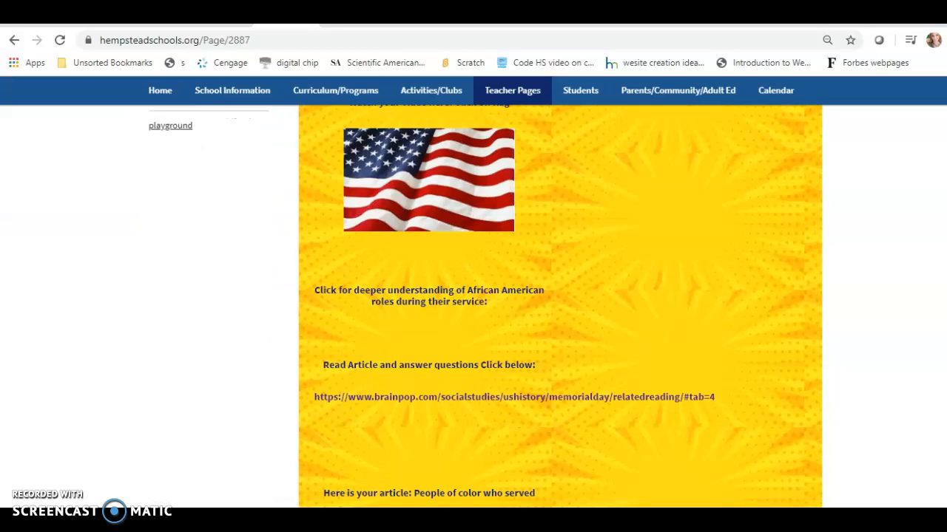
click(515, 398)
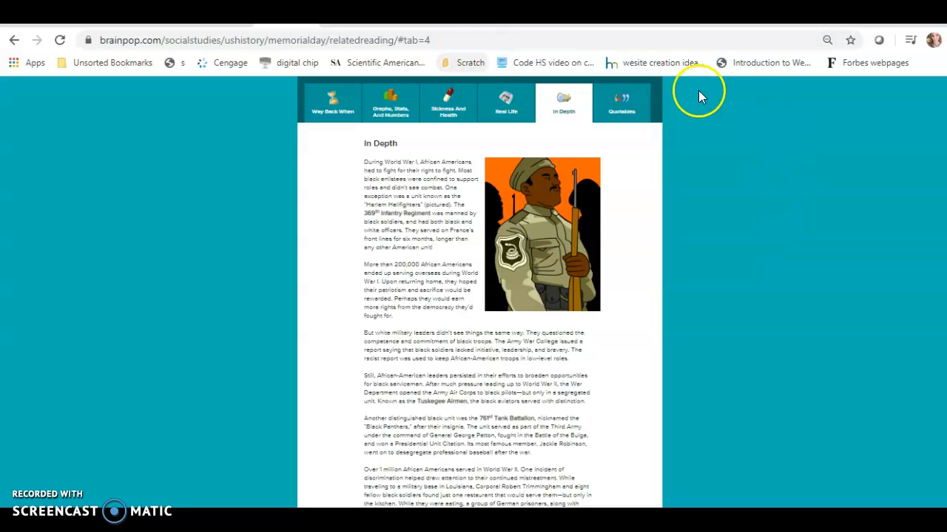
scroll(473, 296, up, 1)
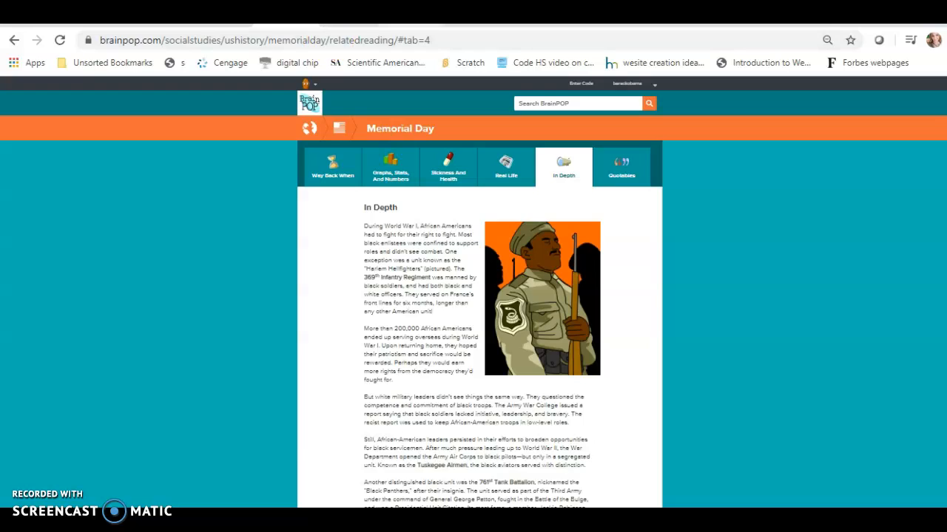
Step: Save the Content App again in Site Manager and close the playground page editor to return to the page list
click(406, 16)
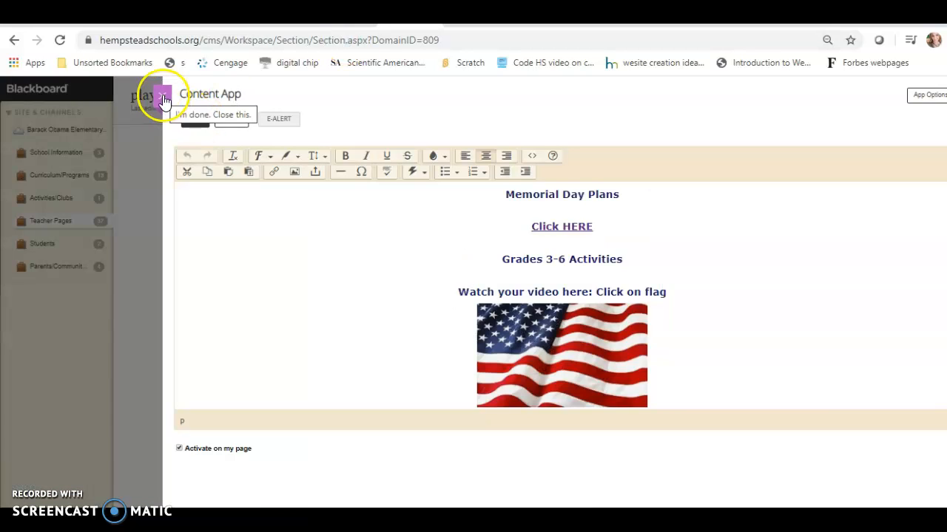
click(195, 119)
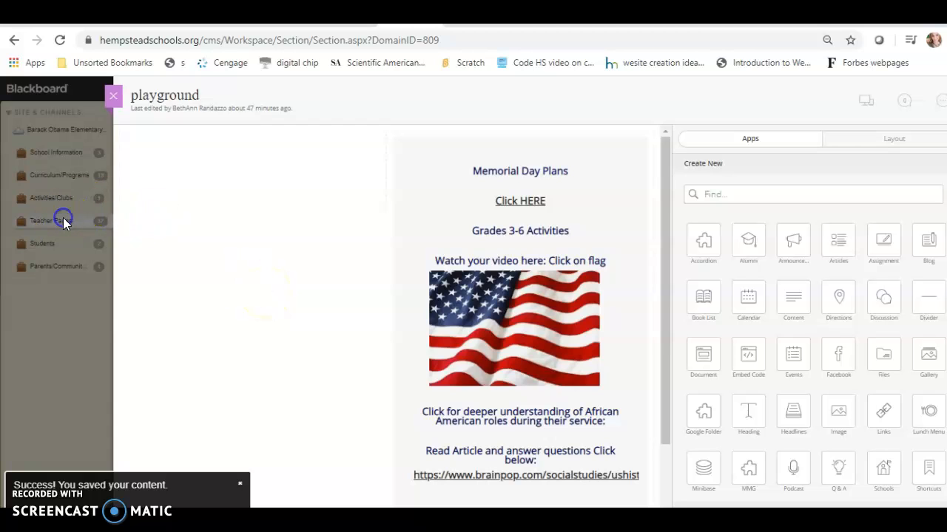
click(111, 100)
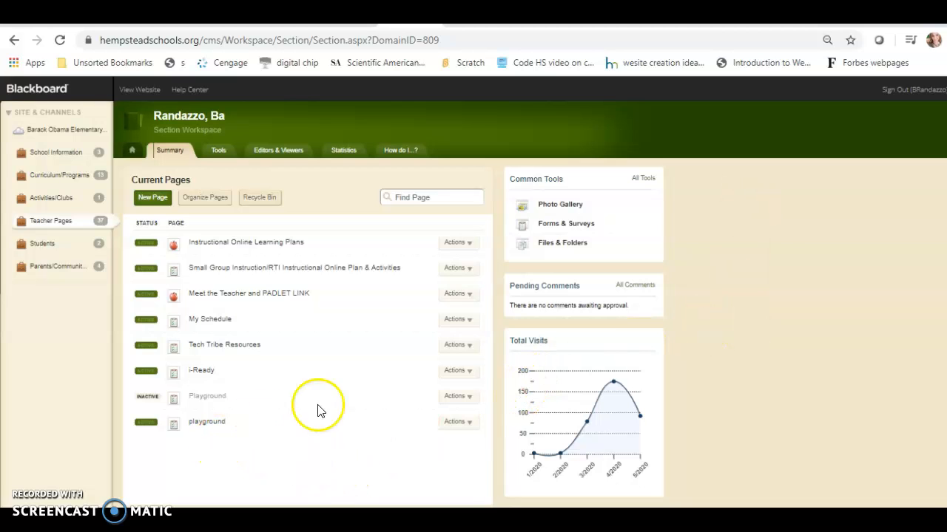
Step: Open the page options of the active playground page and bring up its background image settings
click(470, 427)
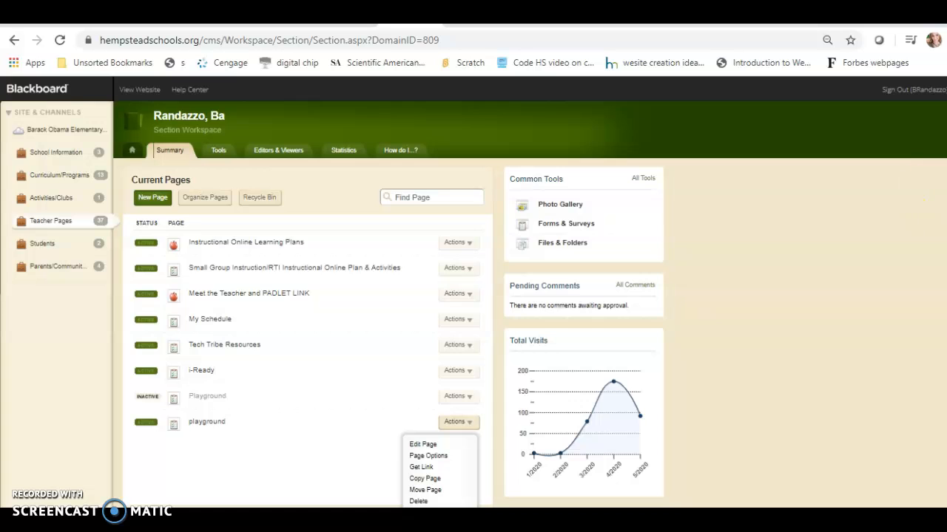
scroll(473, 291, down, 2)
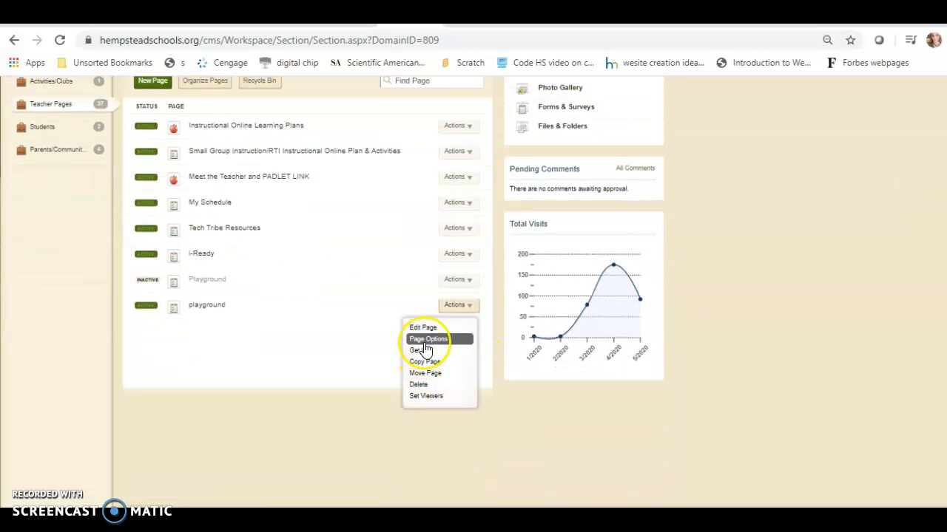
click(426, 342)
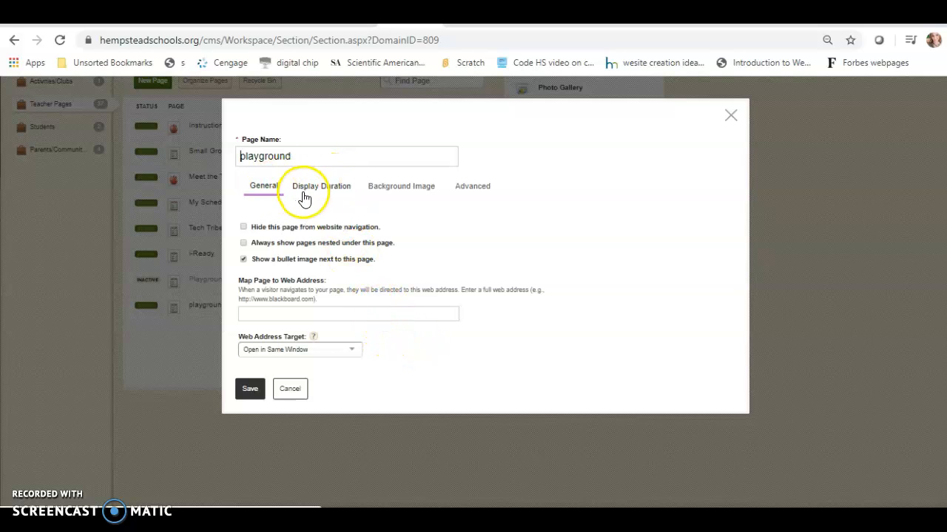
click(399, 192)
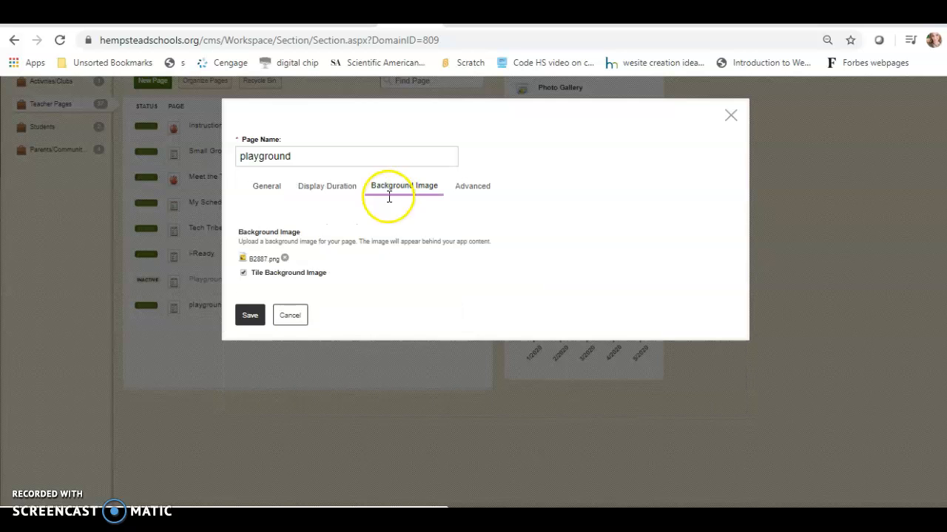
click(244, 273)
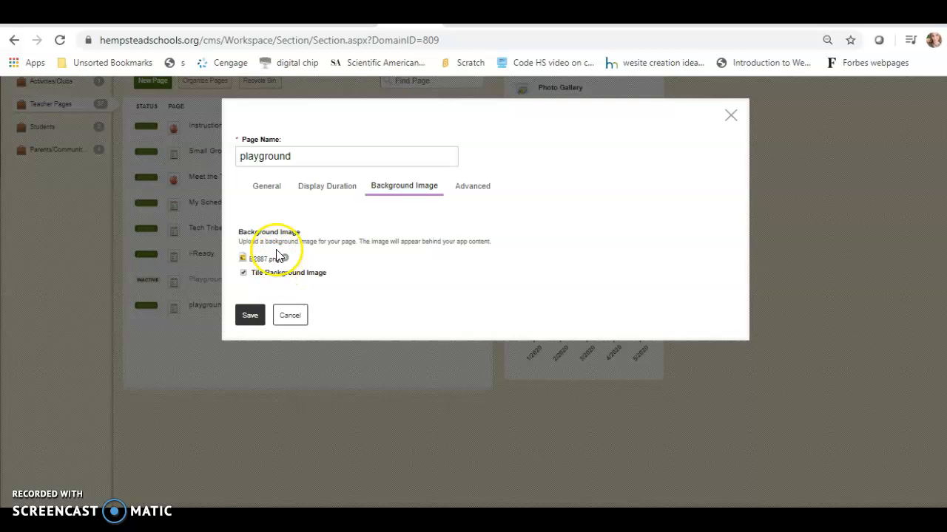
Step: Replace the playground page's background image with sunburst.PNG from the Pictures folder
click(286, 258)
click(285, 259)
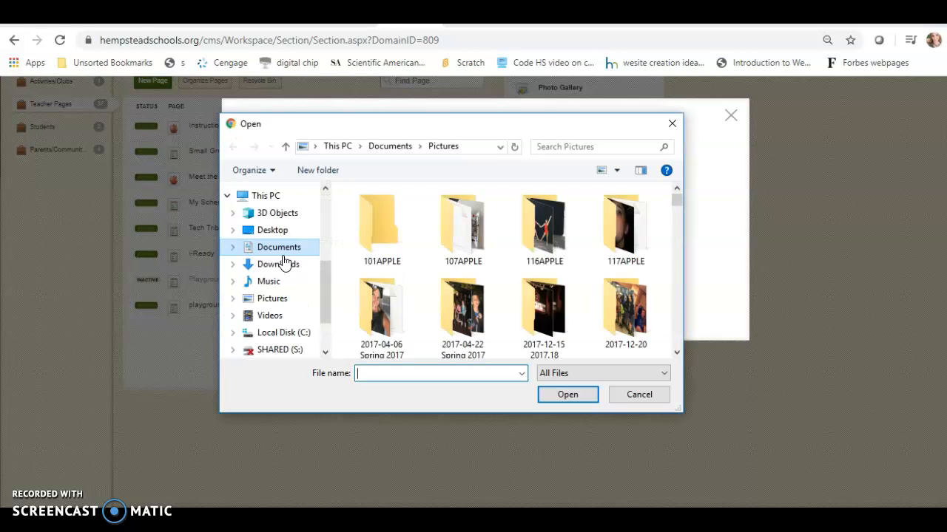
click(274, 301)
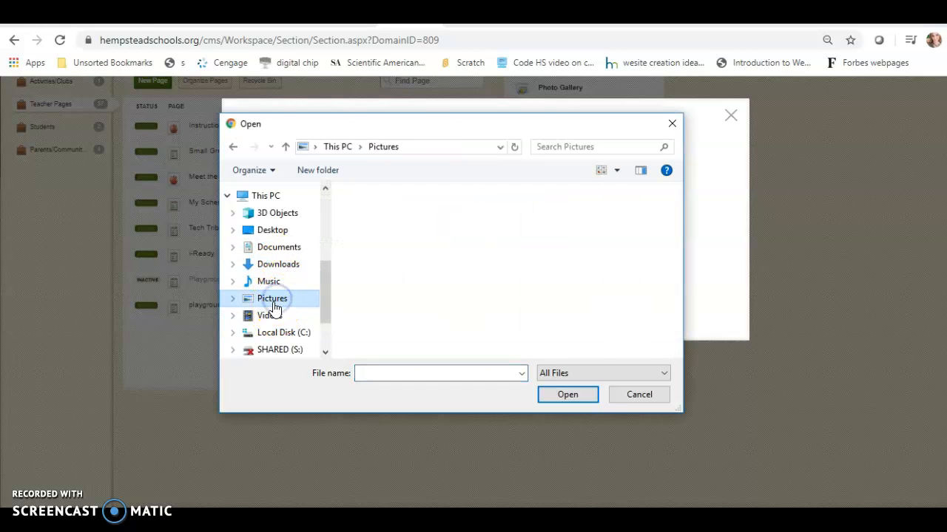
drag(326, 286, 328, 296)
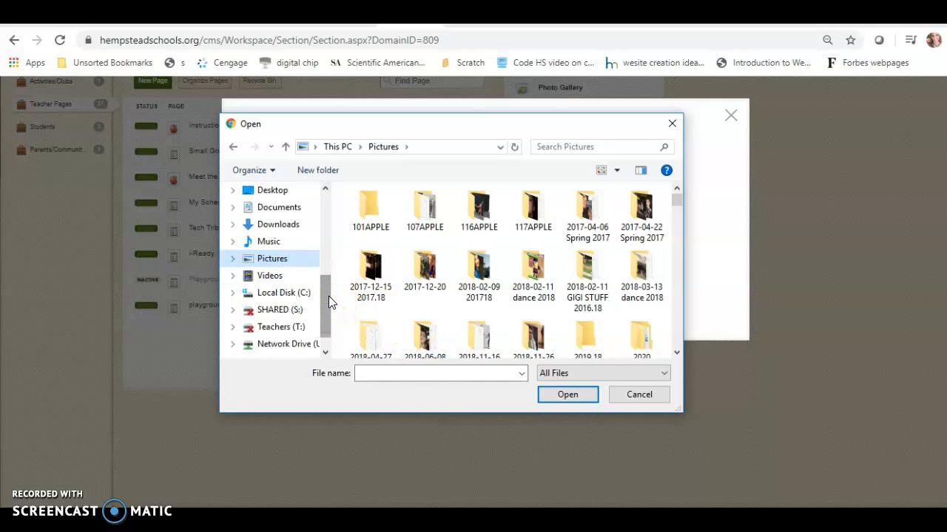
click(411, 372)
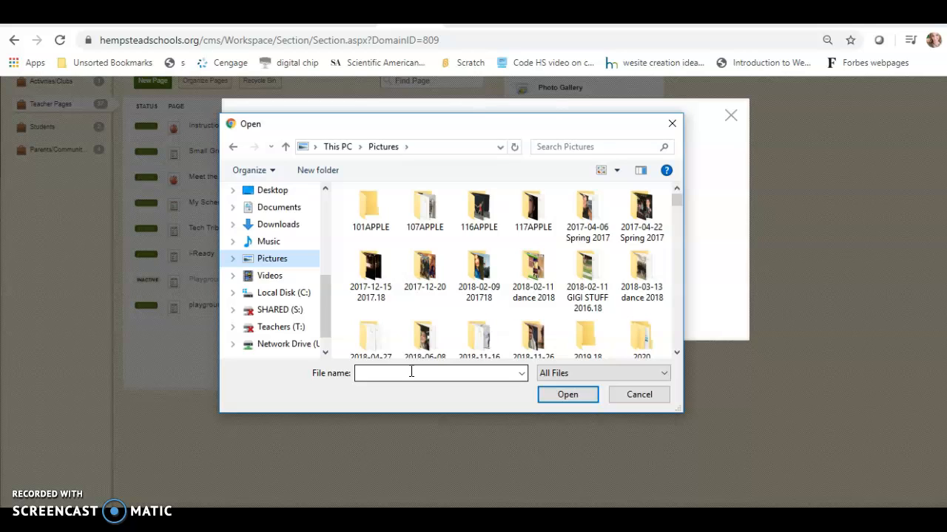
click(407, 372)
text(sunburst)
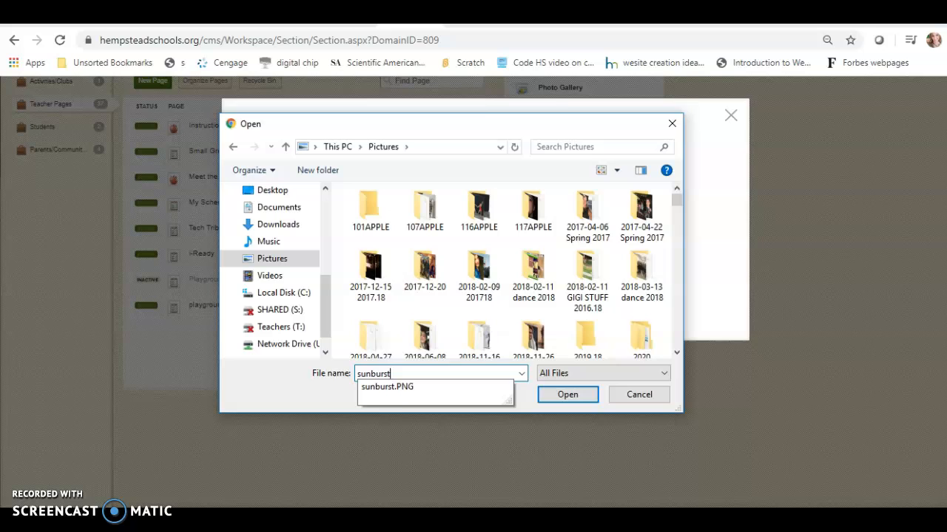
click(388, 388)
click(565, 397)
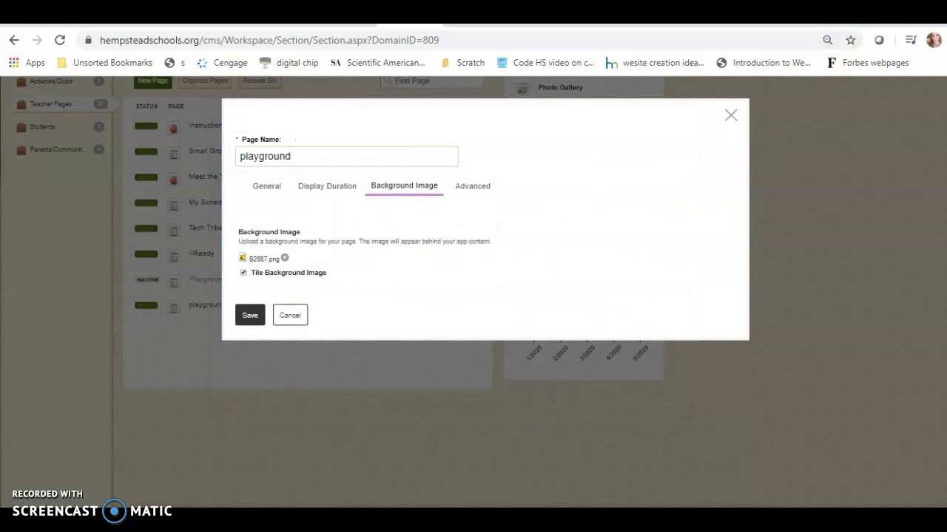
Step: Search Google for "purple background" in a new browser tab
key(ctrl+t)
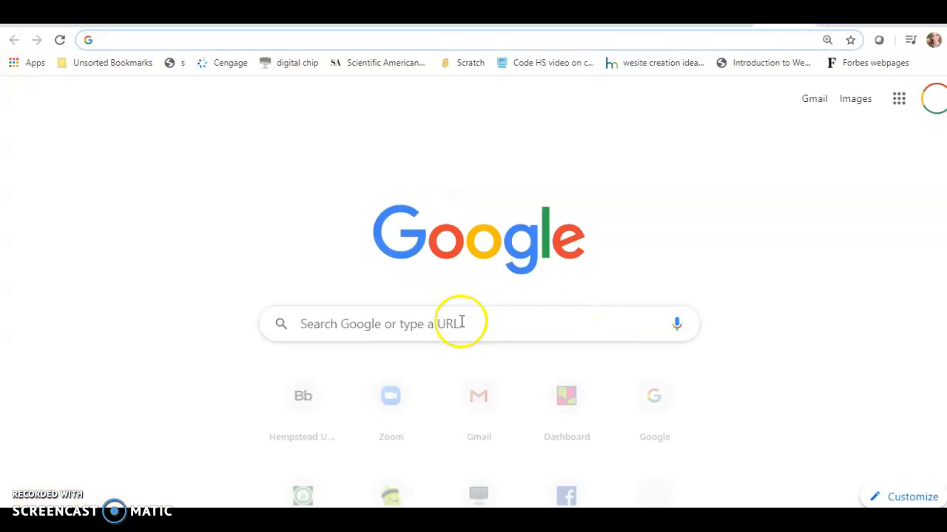
click(458, 323)
text(purple)
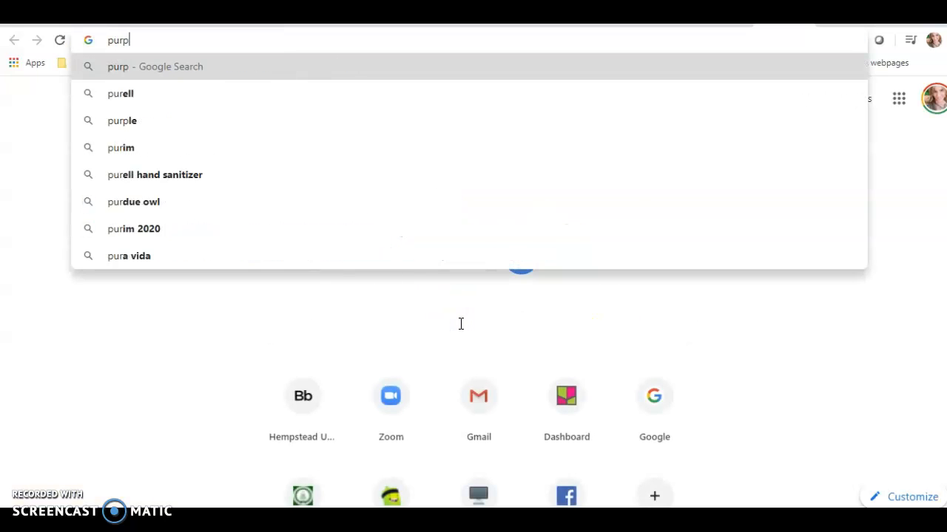
key(Return)
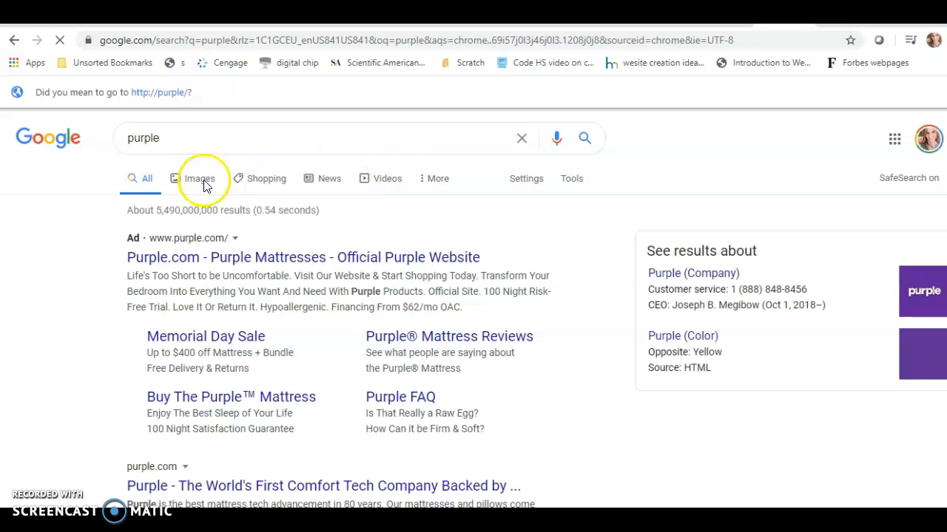
click(218, 132)
text(b)
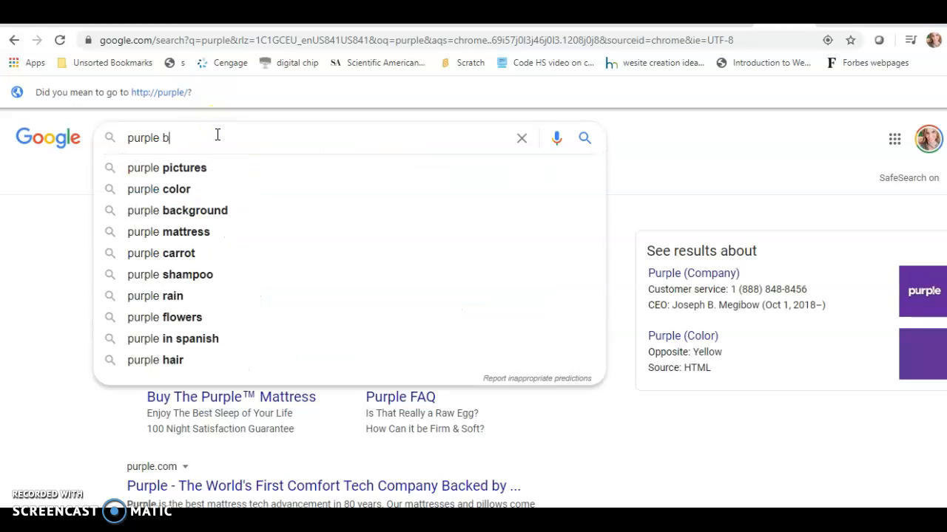
text(ackground)
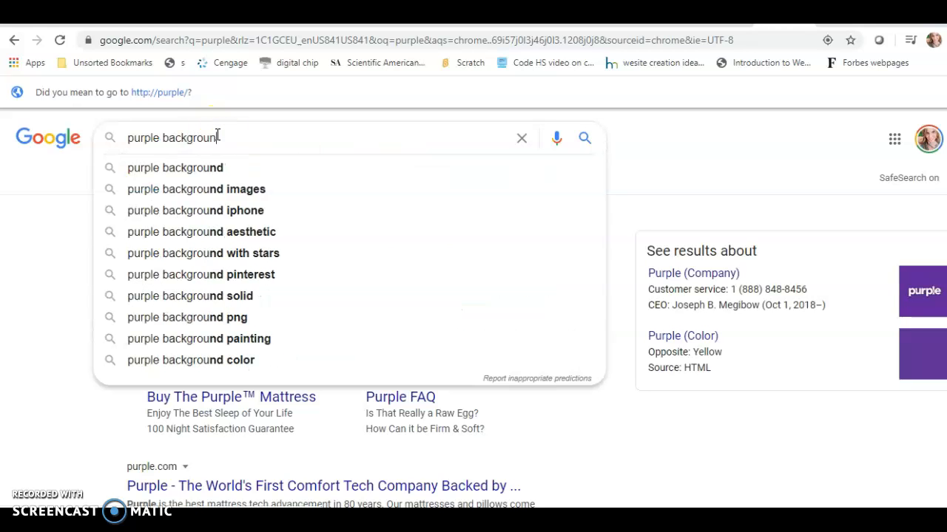
key(Return)
Step: Capture the dark purple textured image in the first row of results with the Snipping Tool
click(242, 228)
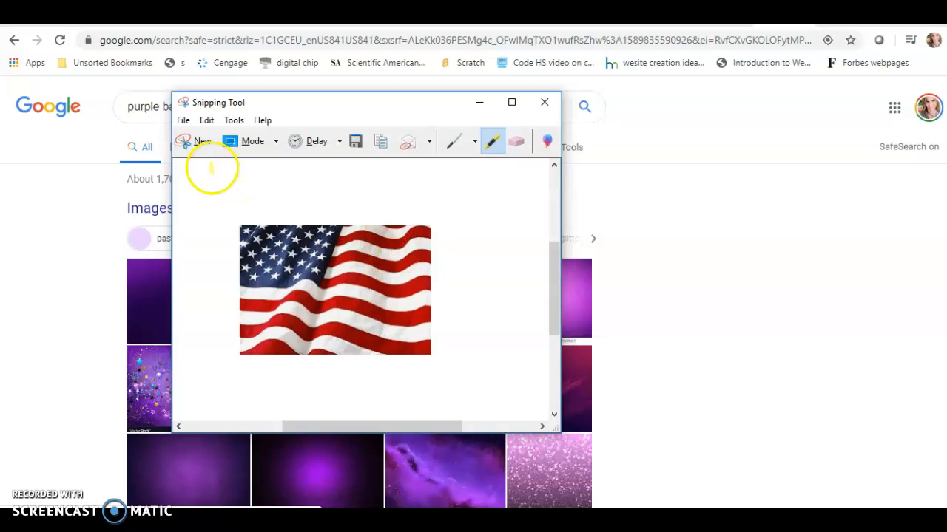
click(203, 142)
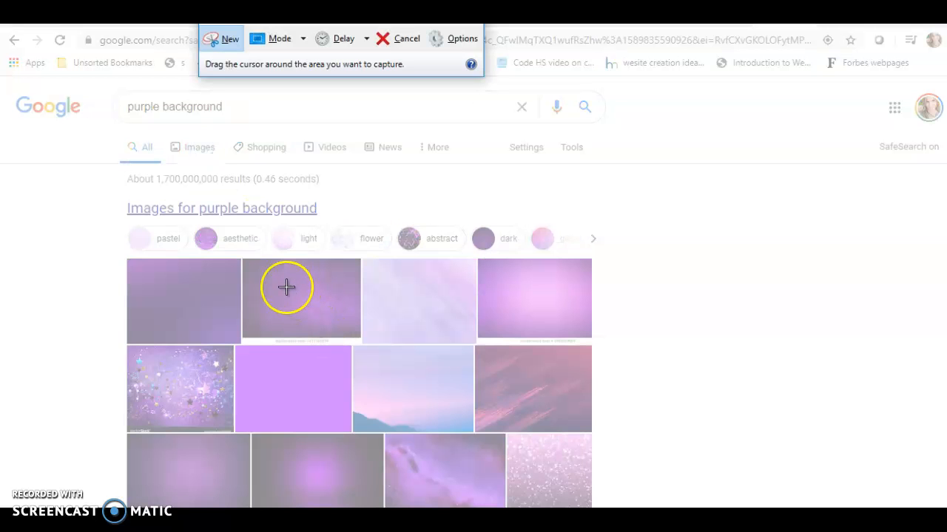
drag(244, 268, 359, 331)
Step: Save the purple snip as a PNG named "picture purple" in the Pictures folder and minimize the Snipping Tool
click(189, 162)
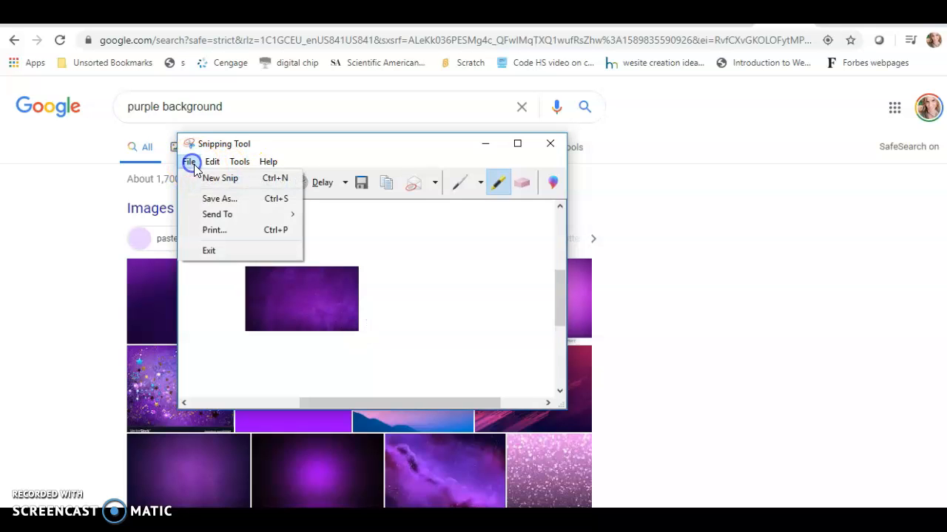
click(218, 198)
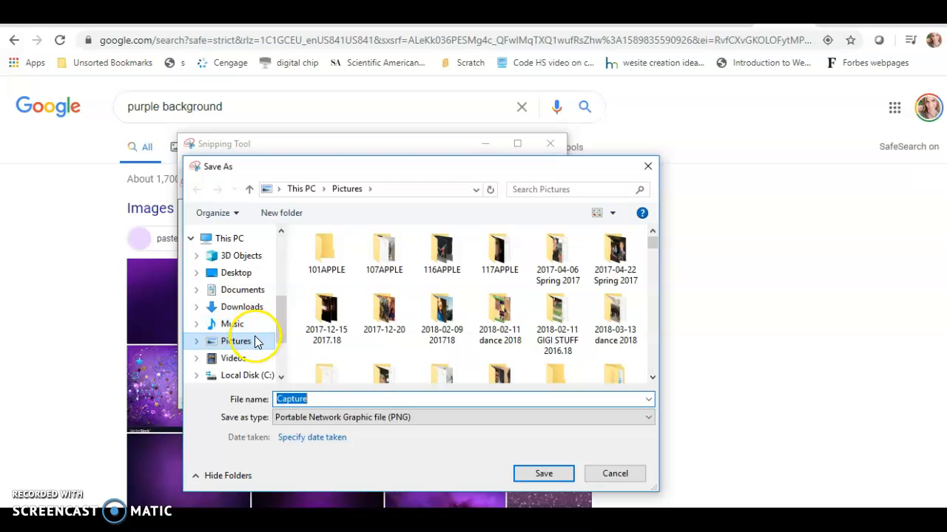
click(247, 343)
click(311, 398)
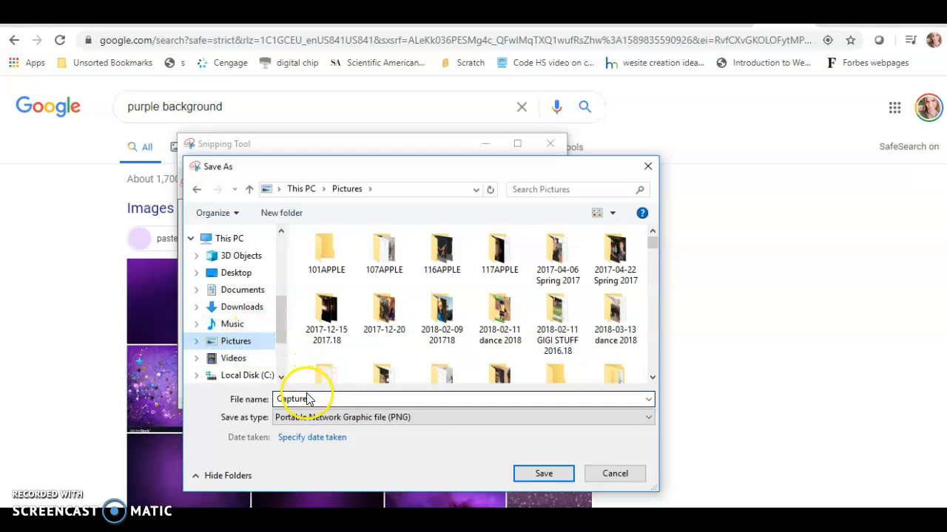
double_click(307, 398)
text(pic)
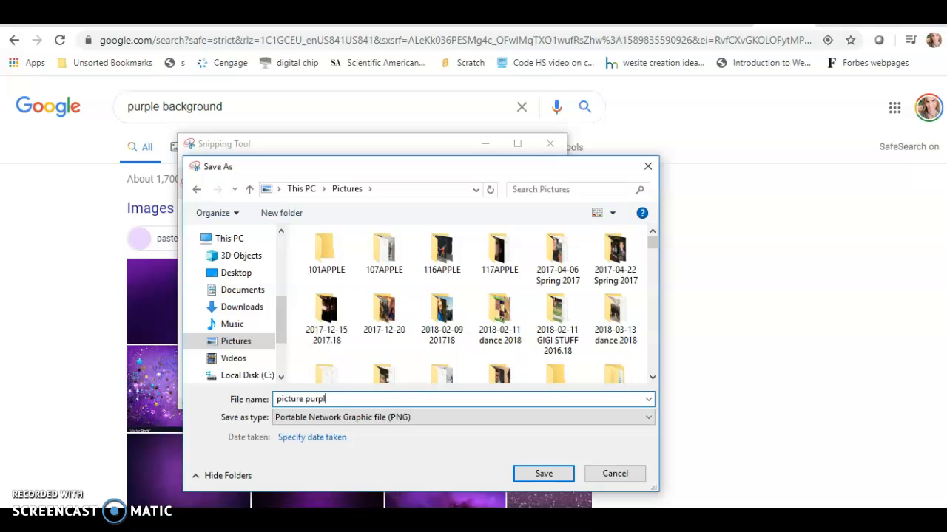
click(539, 473)
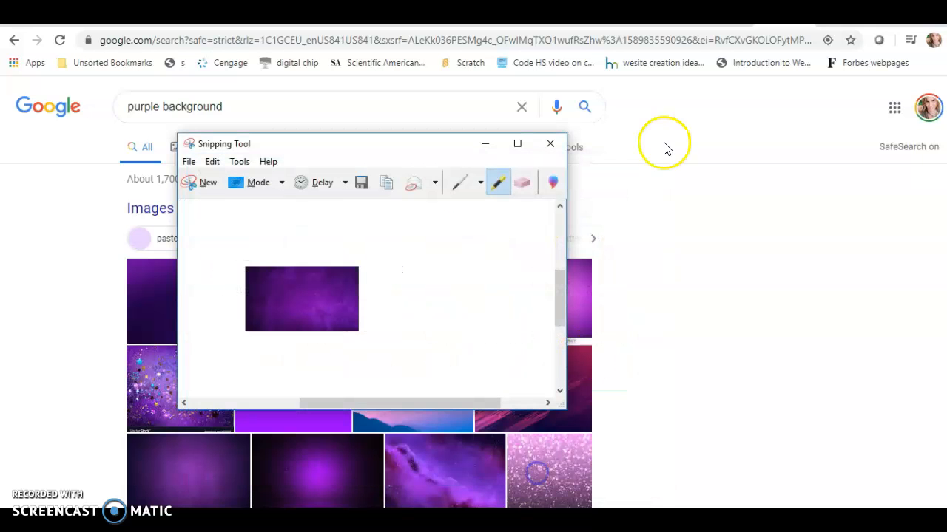
click(486, 144)
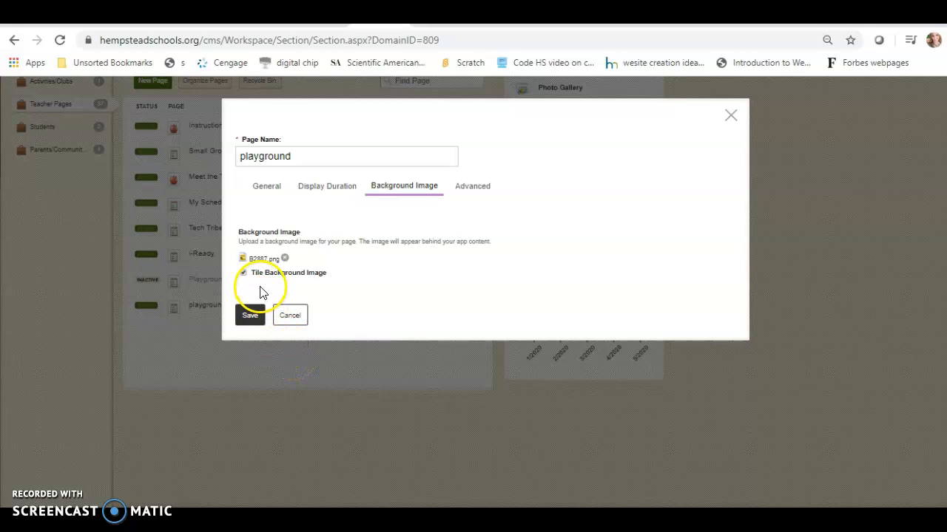
Step: Switch off background tiling to view the image positioning grid, re-enable Tile Background Image and save the page options
click(243, 273)
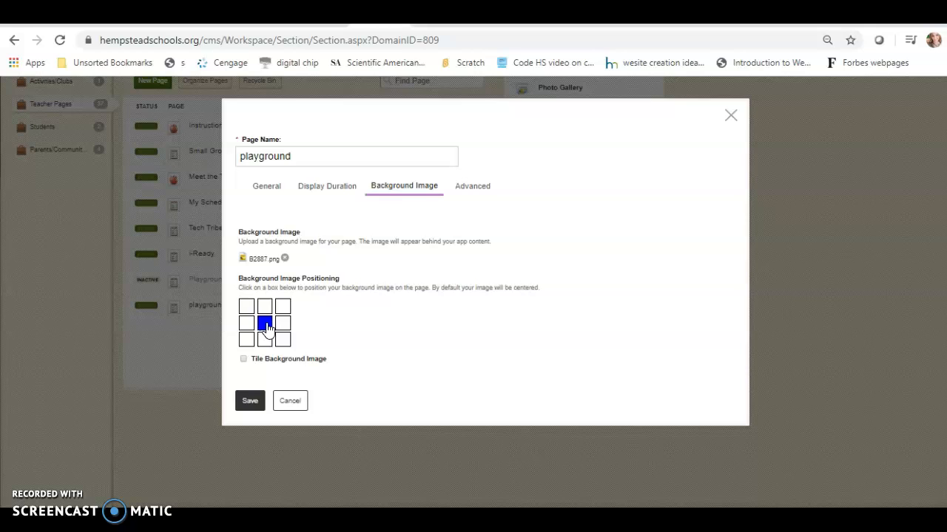
click(244, 358)
click(244, 358)
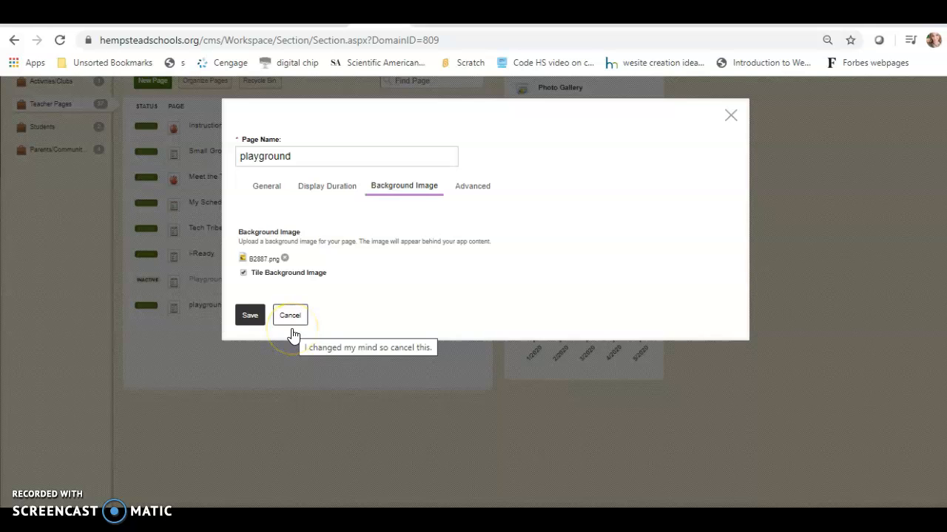
click(248, 318)
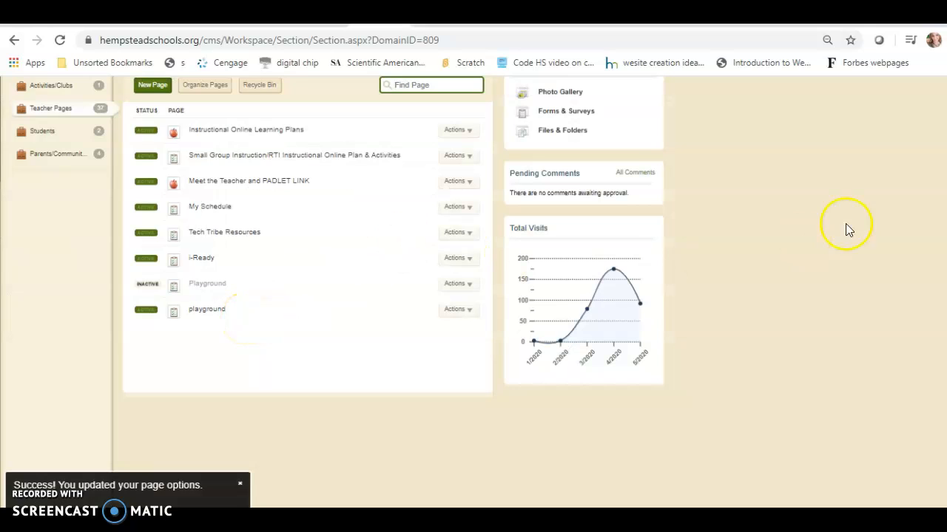
Step: Reload the published playground page and check its tiled background and Memorial Day content down the page
scroll(473, 291, up, 2)
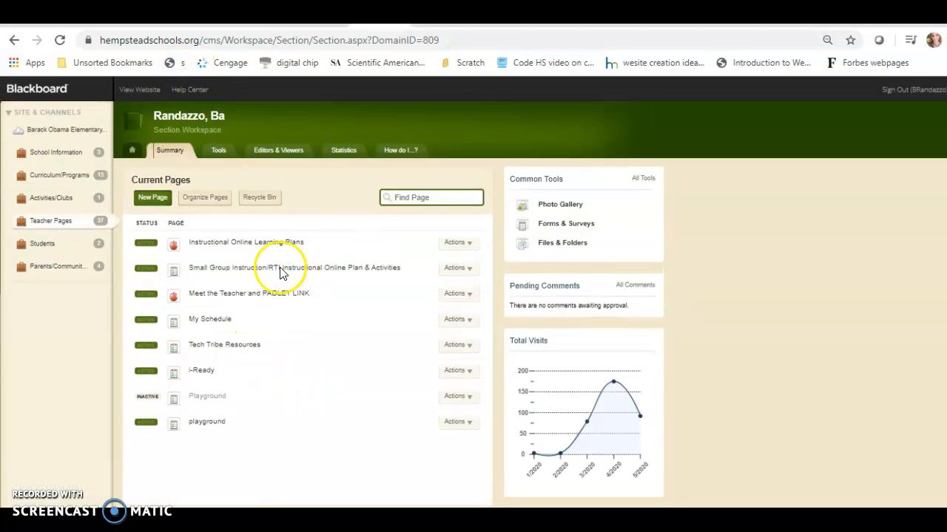
click(326, 25)
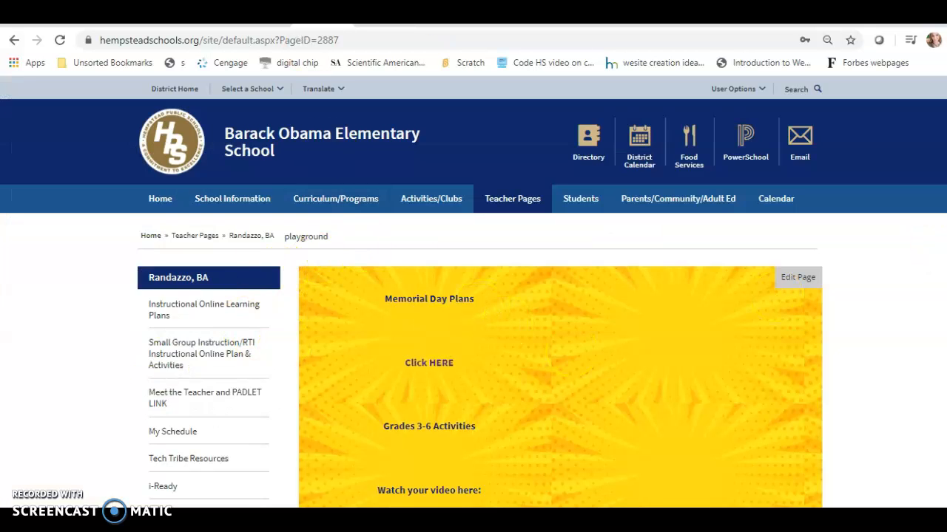
scroll(473, 296, down, 3)
scroll(473, 296, up, 1)
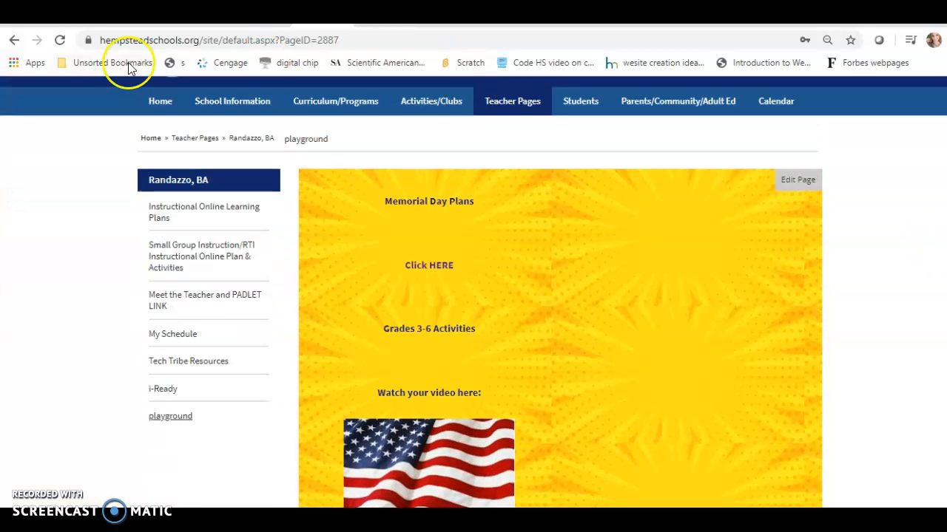
click(60, 40)
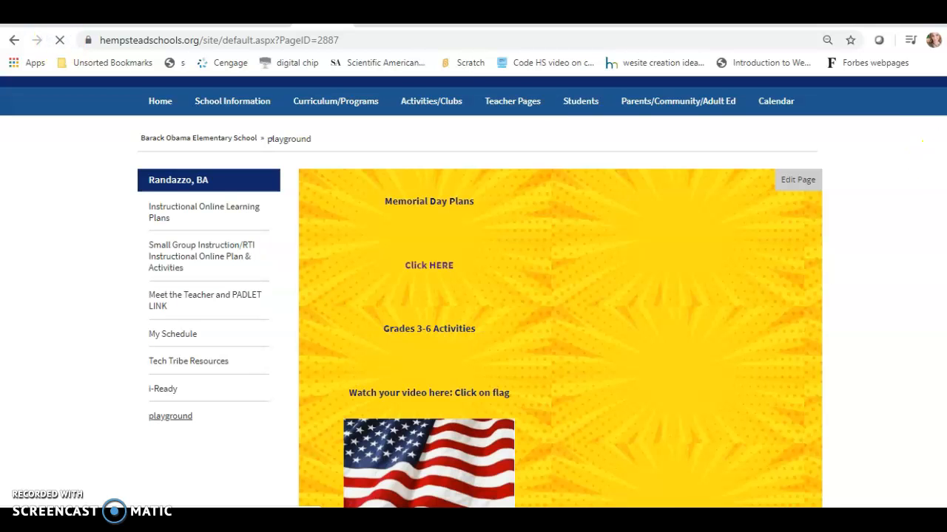
click(175, 237)
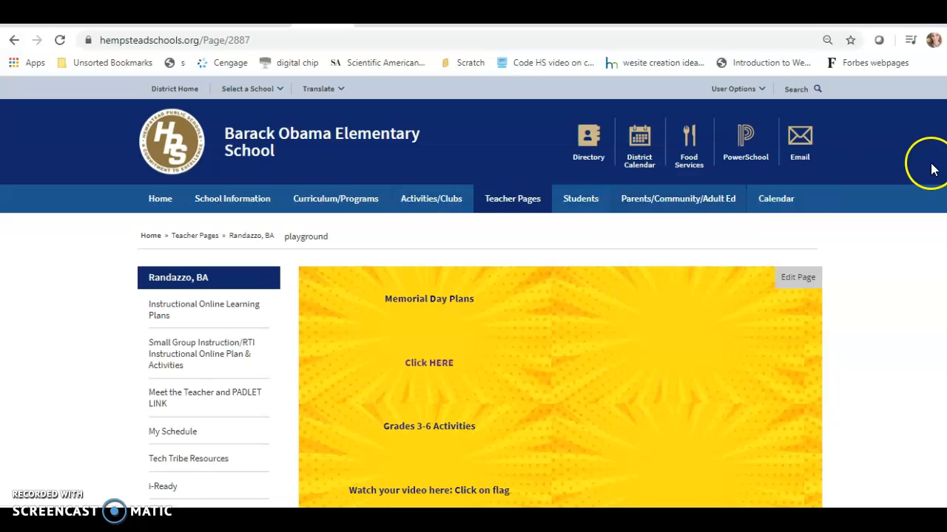
scroll(560, 306, down, 9)
scroll(559, 306, up, 2)
scroll(560, 306, up, 5)
Step: View the Instructional Online Learning Plans page, then reopen the playground page and check its background down to the flag image
click(232, 212)
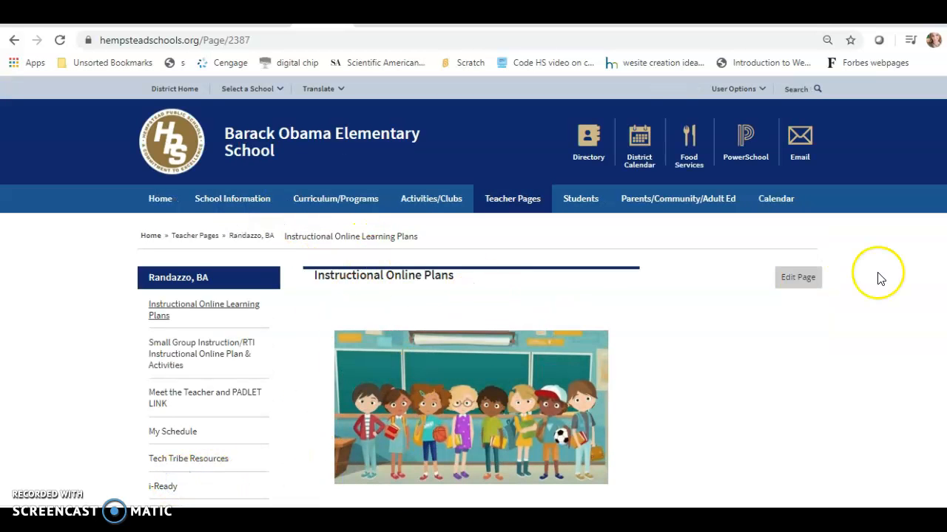
scroll(473, 296, down, 3)
click(179, 331)
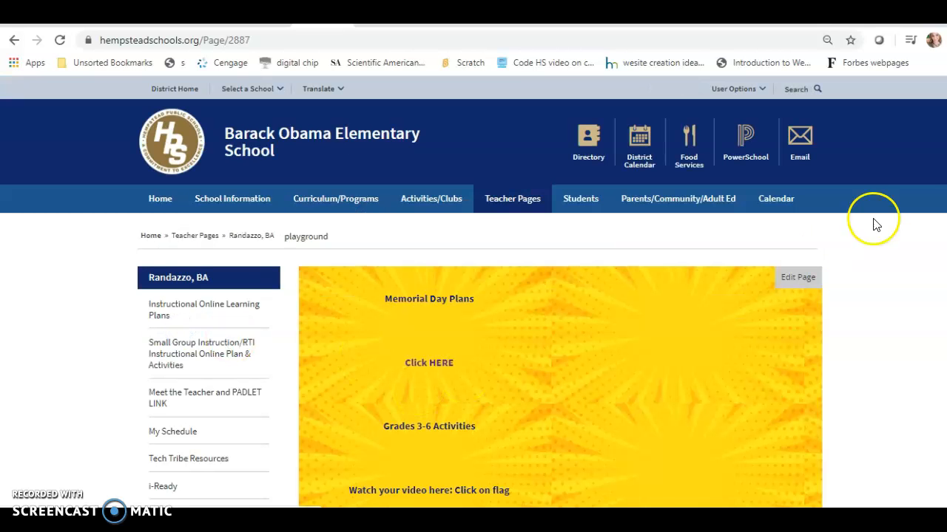
scroll(473, 296, down, 5)
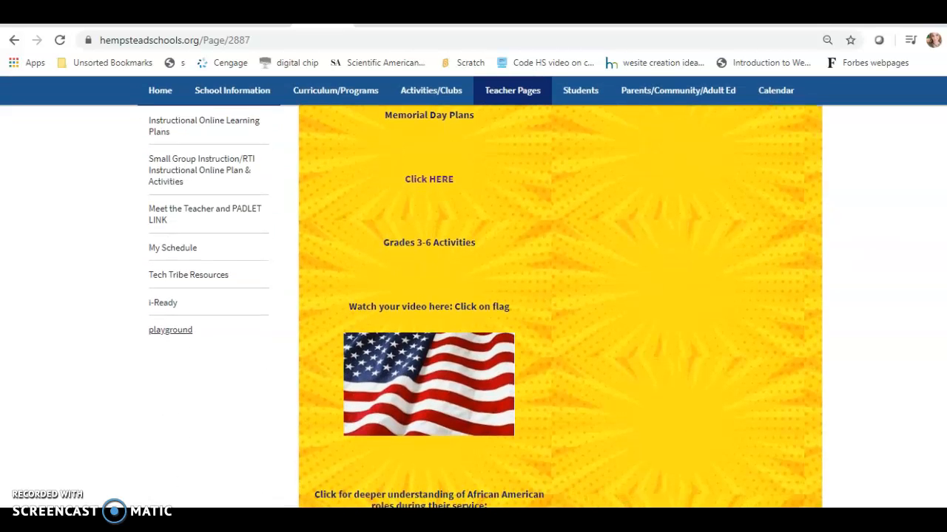
Step: Check the playground page's tiled background down past the flag image and back up, and open the My Schedule page
scroll(560, 307, down, 2)
scroll(560, 306, up, 5)
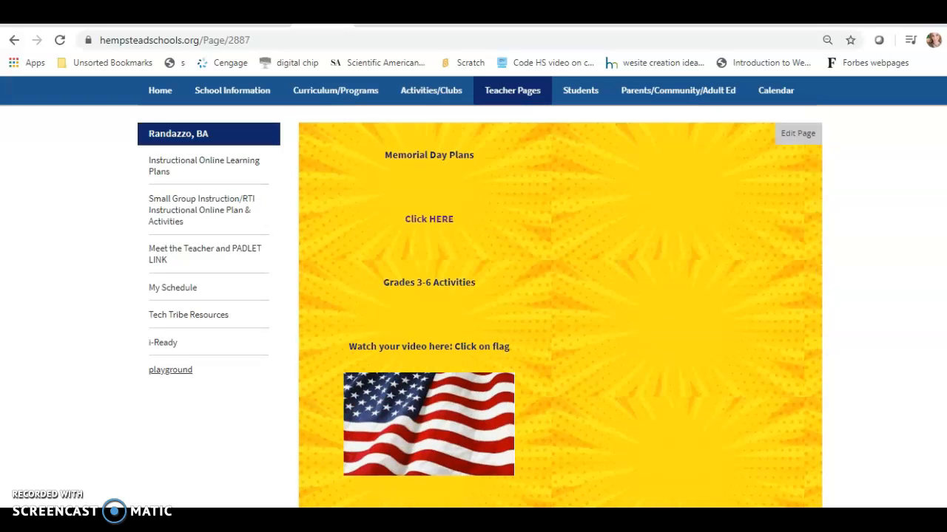
scroll(480, 306, up, 1)
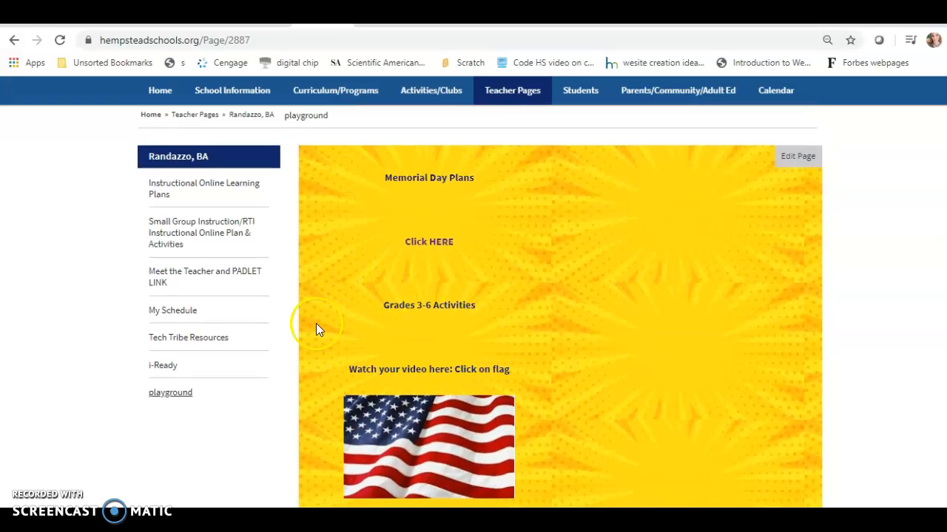
click(188, 312)
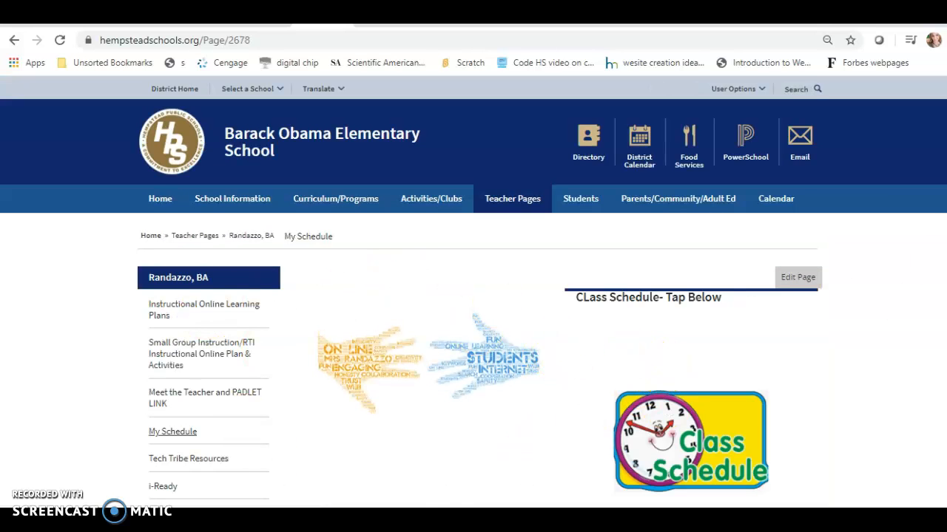
Step: Open the My Schedule page for editing and close the page editor to reach the section's list of current pages
triple_click(790, 290)
click(796, 279)
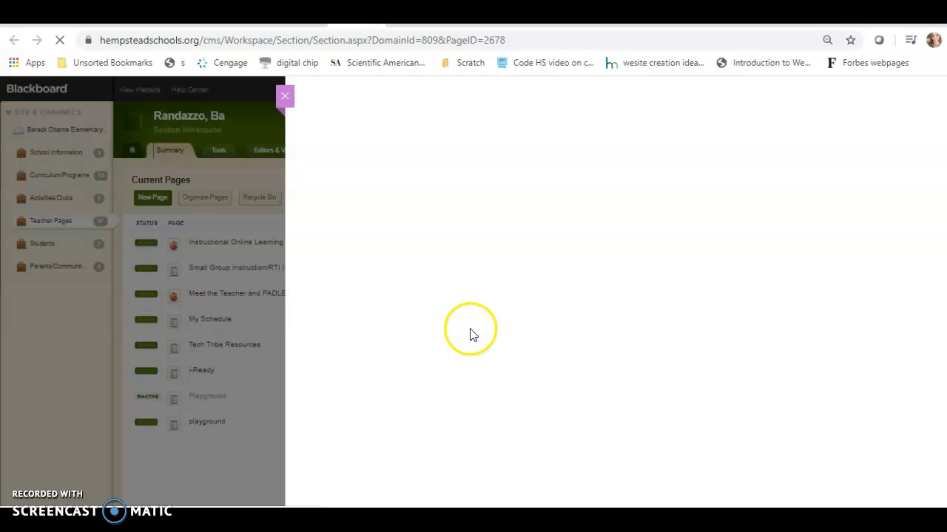
mouse_move(290, 155)
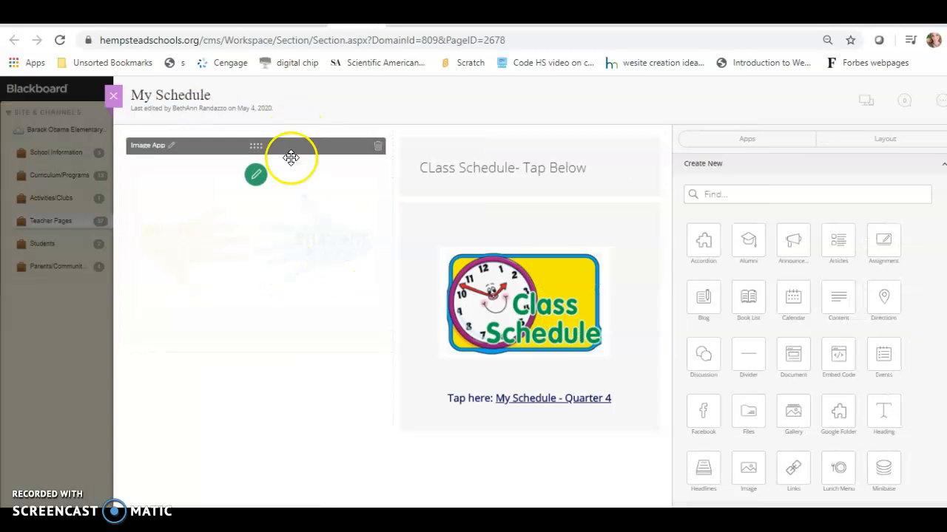
click(112, 96)
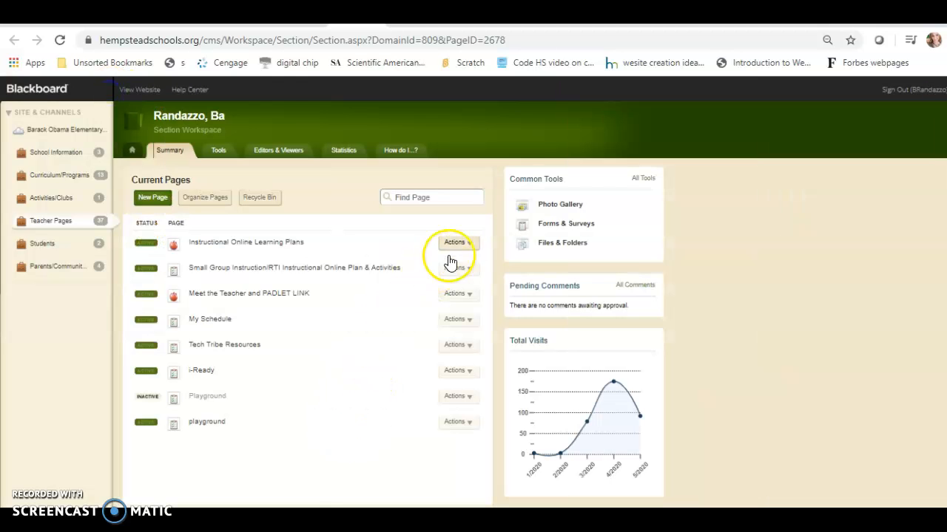
Step: Open the page options for the My Schedule page
click(468, 245)
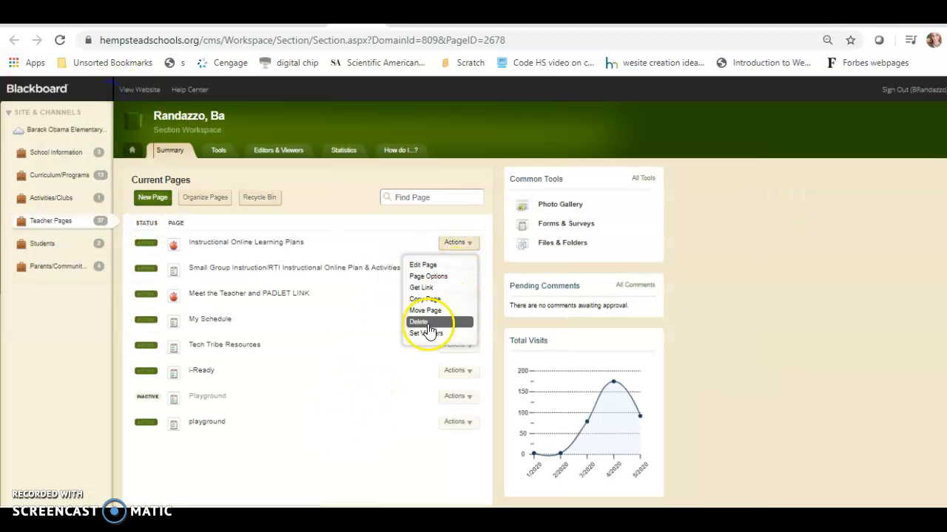
click(306, 340)
click(468, 326)
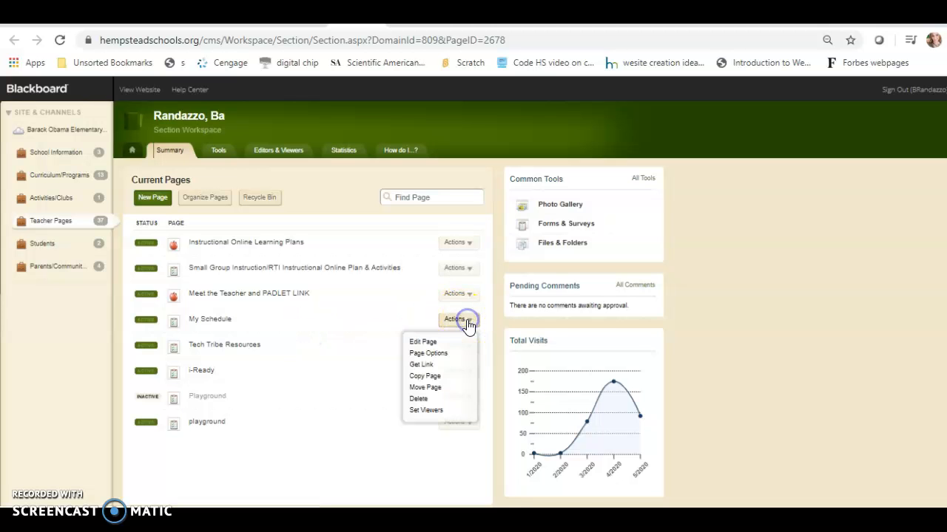
click(445, 353)
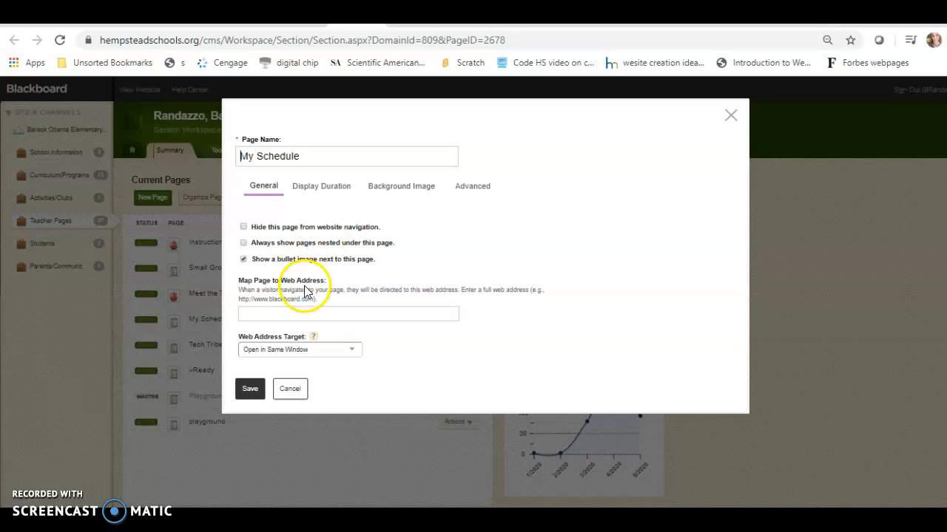
Step: Enable Tile Background Image for the My Schedule page and browse to the Pictures folder for a background image
click(395, 186)
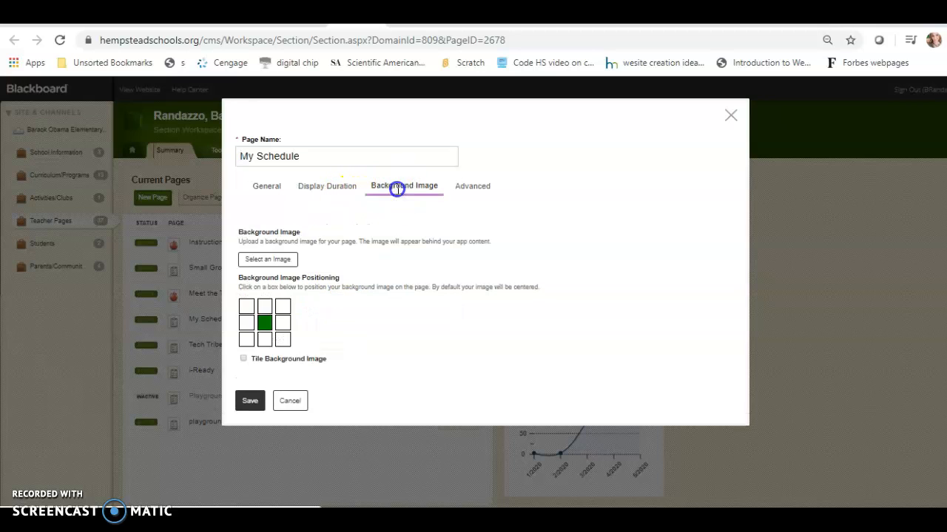
click(243, 359)
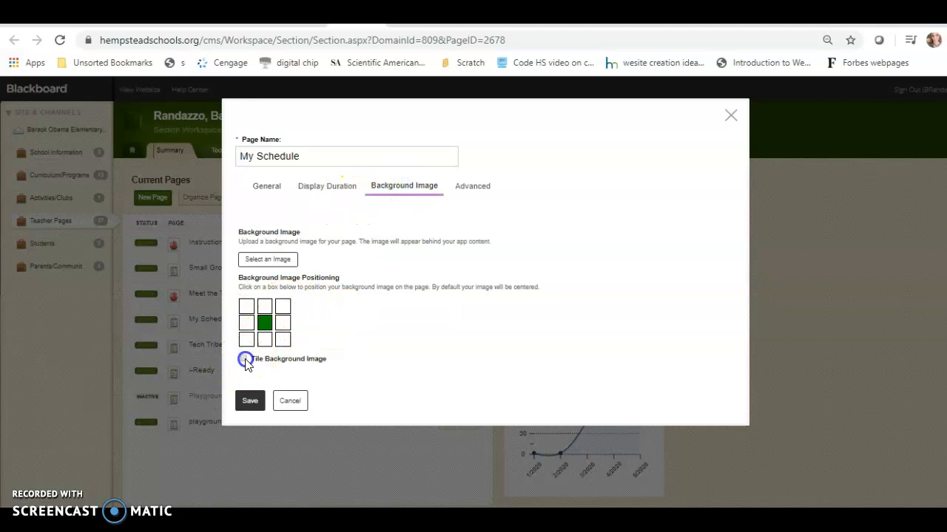
click(264, 260)
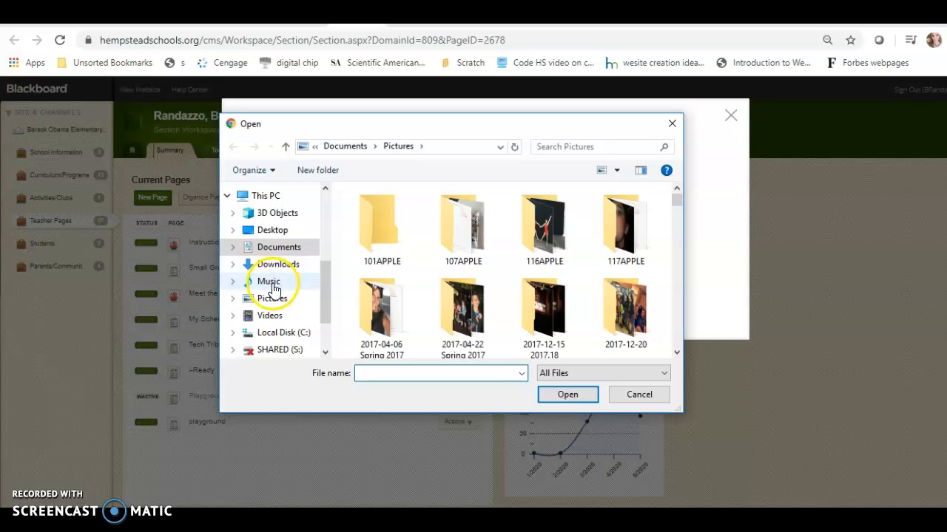
click(271, 300)
click(389, 372)
text(p)
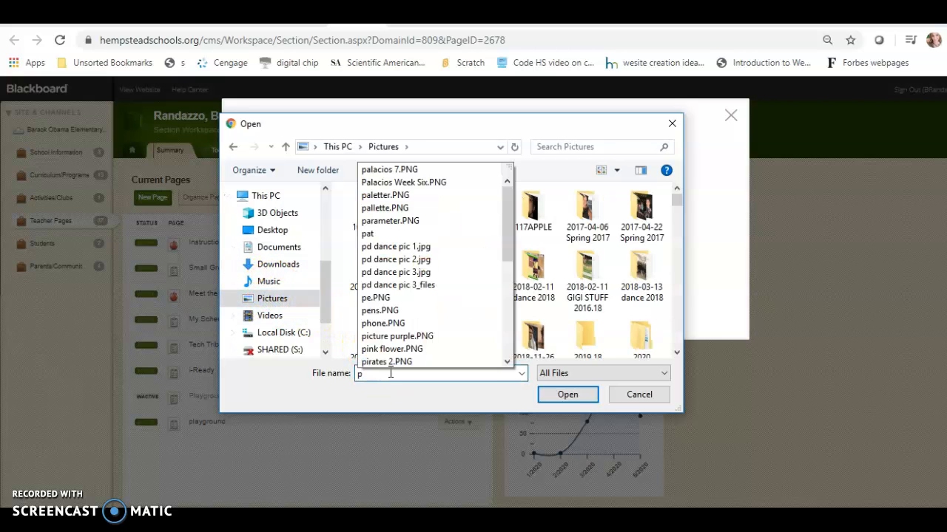
text(u)
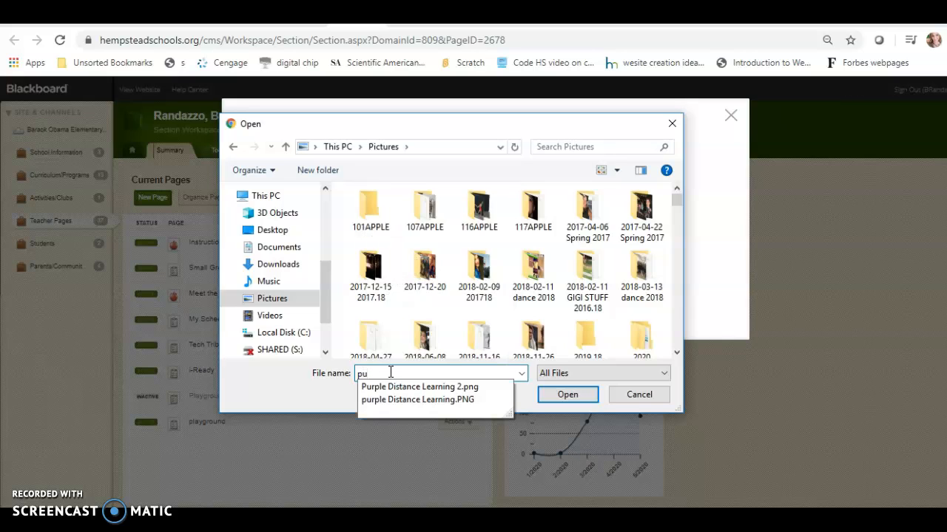
key(BackSpace)
key(BackSpace)
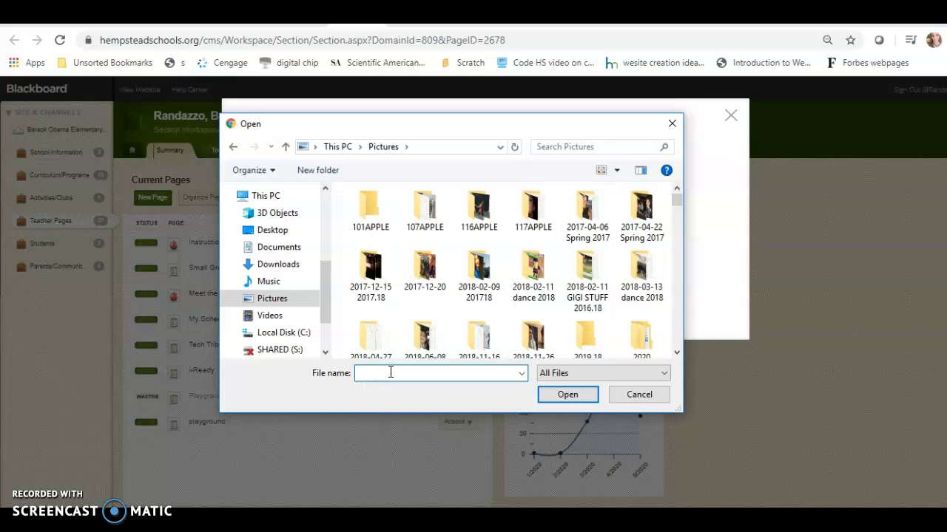
Step: Upload "picture purple.PNG" from the Pictures folder as the My Schedule page's background image and save the page options
click(281, 300)
click(390, 372)
text(pic)
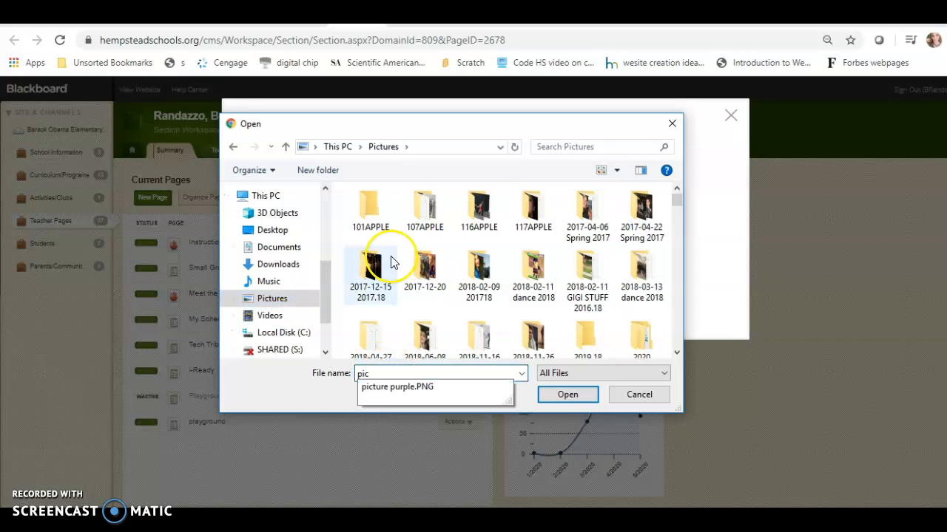
click(397, 392)
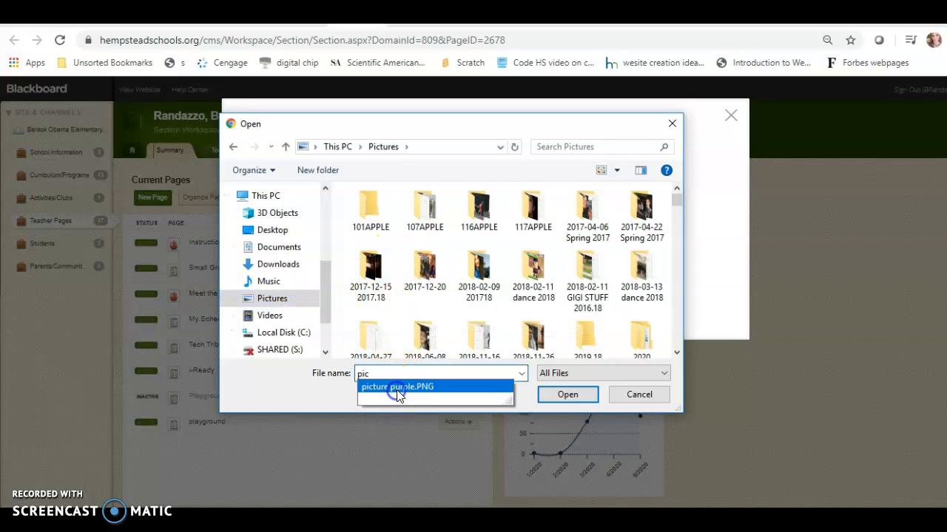
click(562, 395)
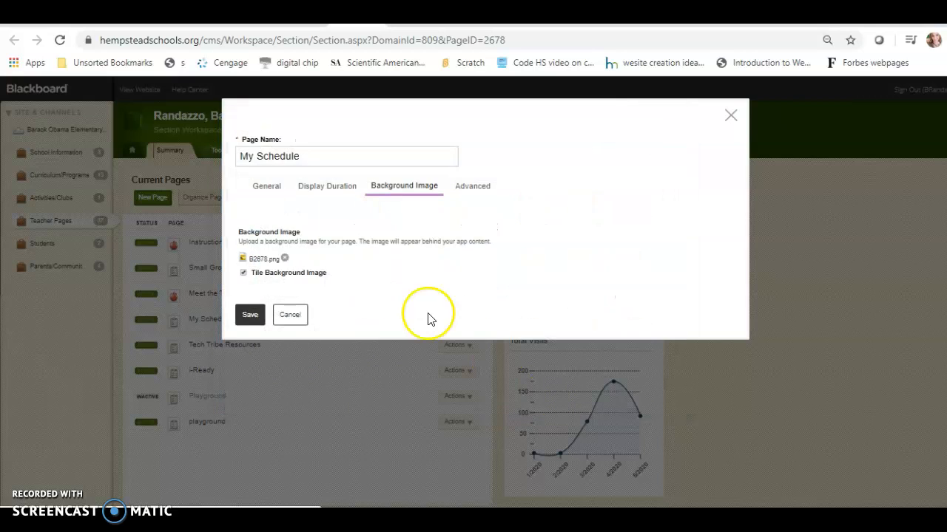
click(250, 316)
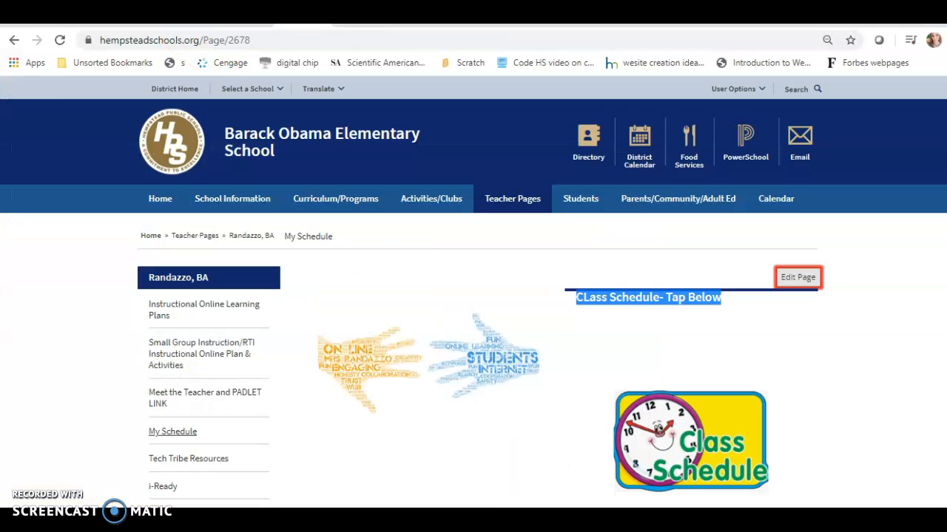
Step: Reload the published My Schedule page, check its tiled background down the page and open the "My Schedule - Quarter 4" link
click(299, 16)
click(60, 40)
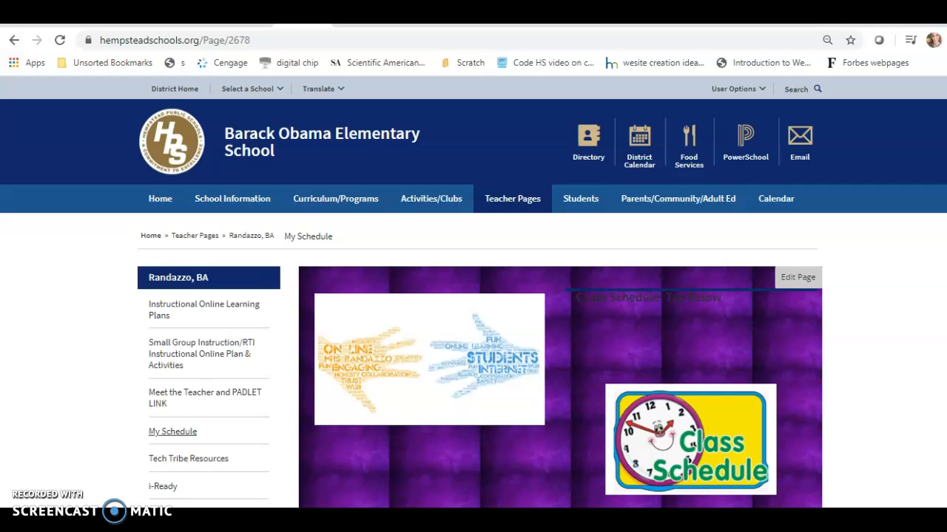
scroll(473, 296, down, 3)
scroll(474, 295, up, 2)
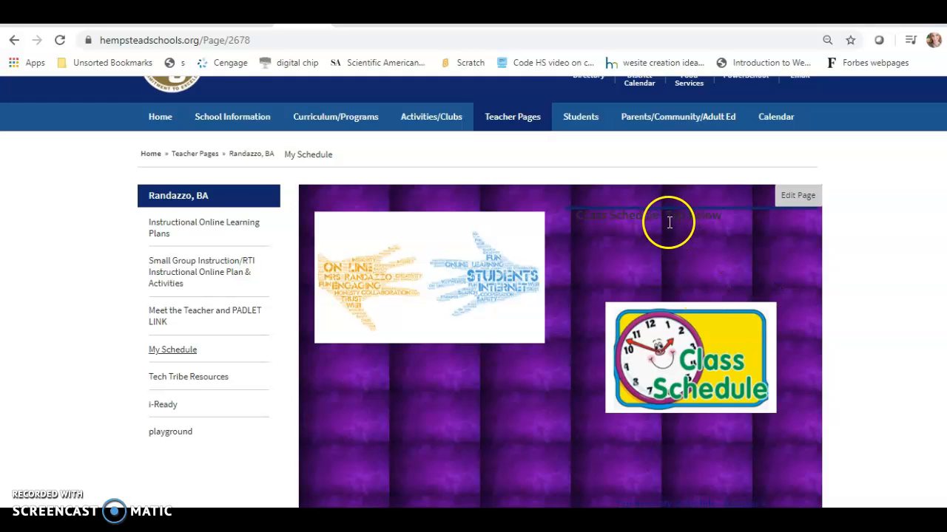
scroll(880, 237, down, 2)
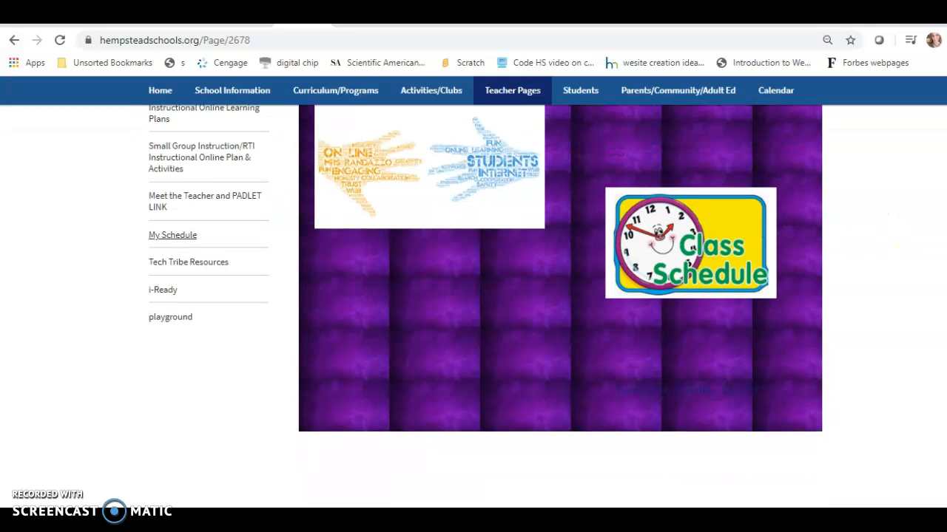
scroll(884, 235, up, 1)
click(707, 424)
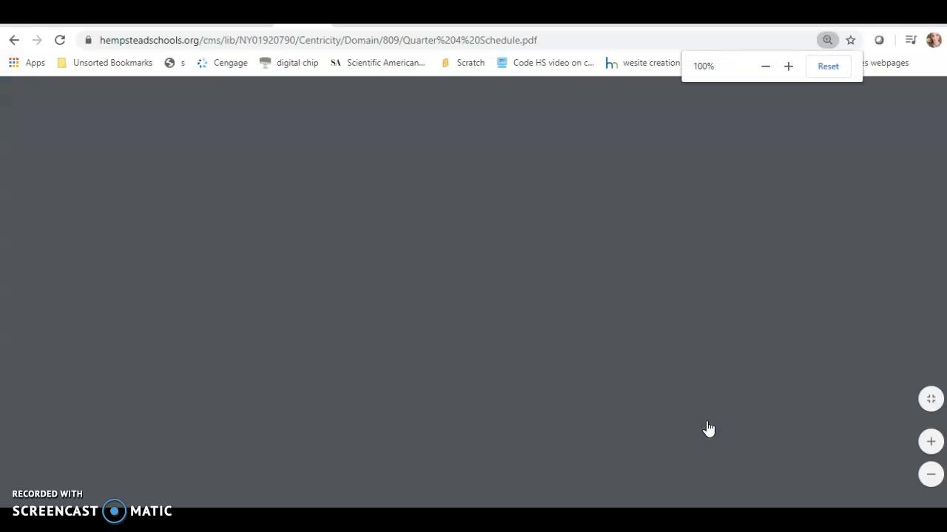